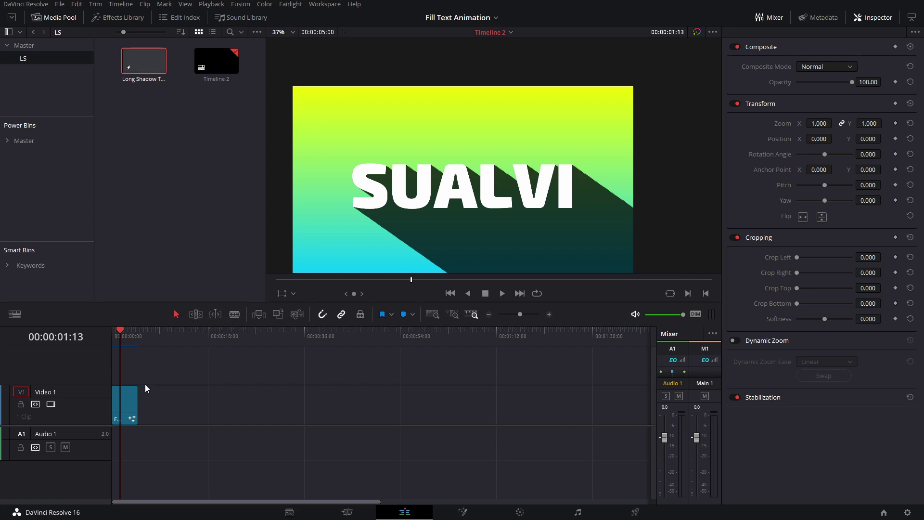
Open the timeline's Fusion clip on the Fusion page and hide the Spline editor.
click(128, 412)
drag(428, 123, 433, 99)
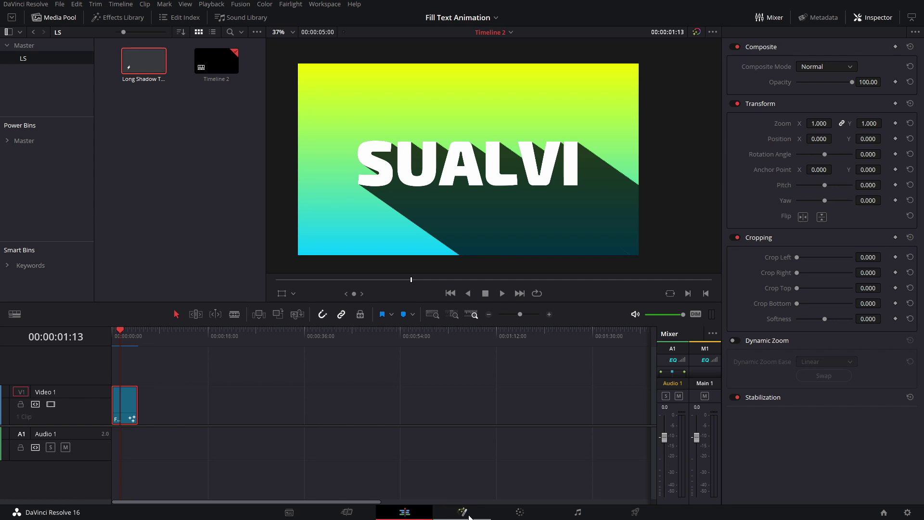
click(462, 512)
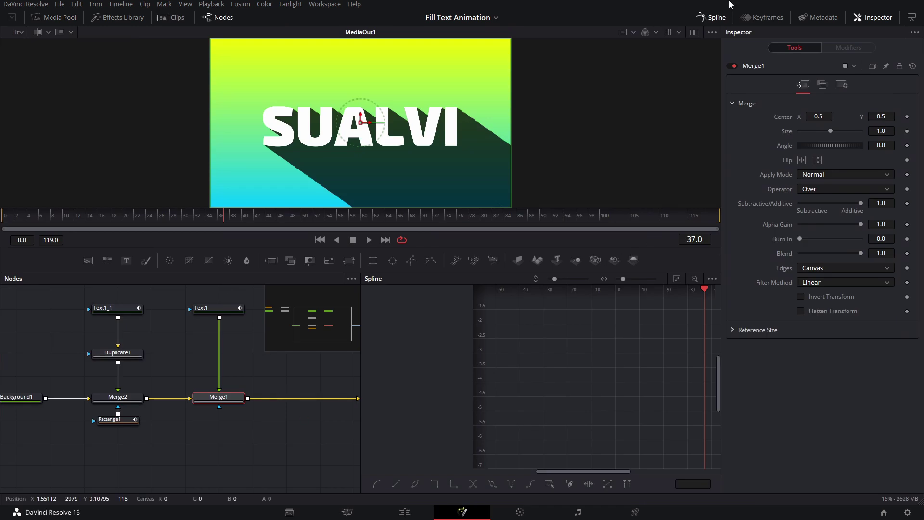
click(717, 15)
drag(365, 310, 562, 347)
scroll(290, 360, down, 3)
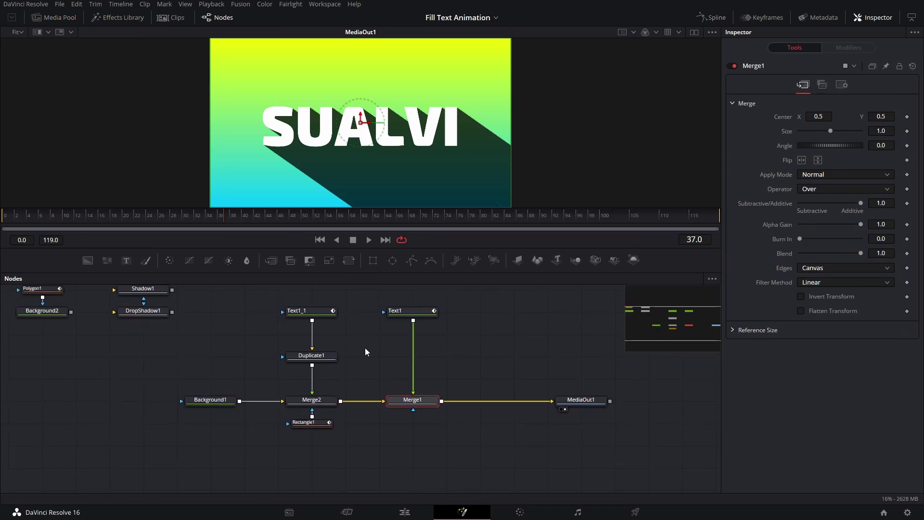
Delete the four disconnected nodes Polygon1, Background2, Shadow1 and DropShadow1 from the node graph.
drag(281, 334, 381, 357)
drag(302, 291, 42, 377)
drag(268, 360, 254, 367)
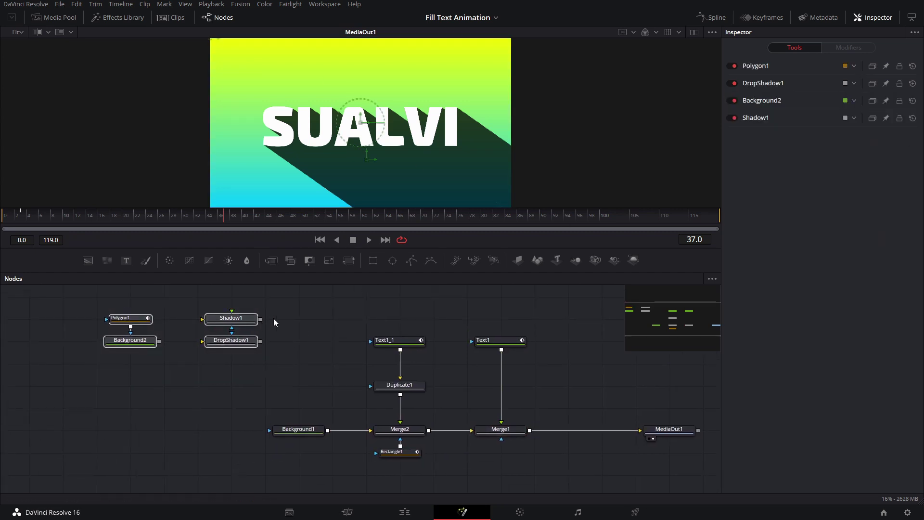
key(Delete)
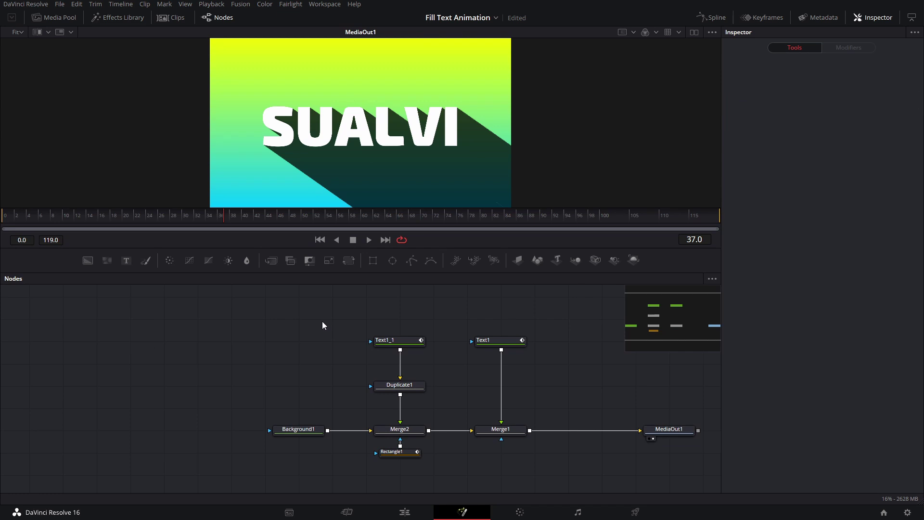
Inspect the edges of the long shadow beside the SUALVI letters at close range in the viewer.
scroll(464, 140, down, 1)
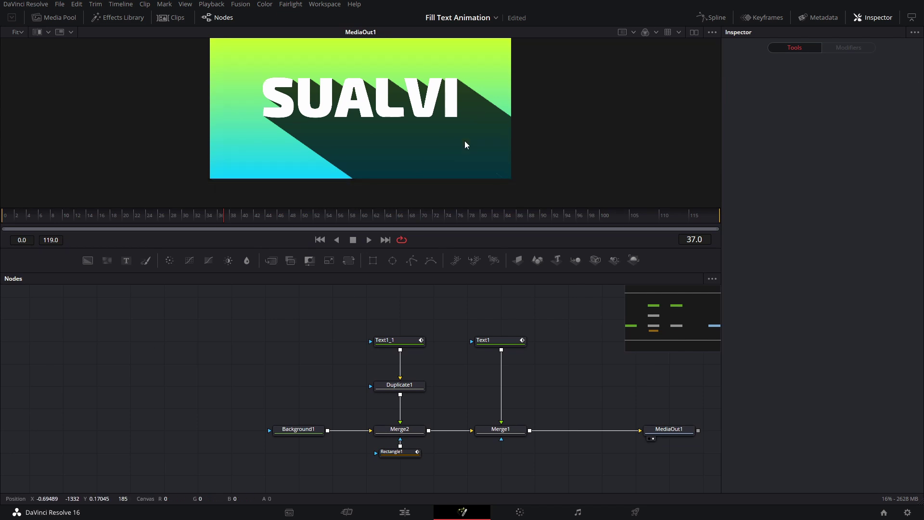
scroll(464, 141, down, 1)
scroll(452, 146, up, 2)
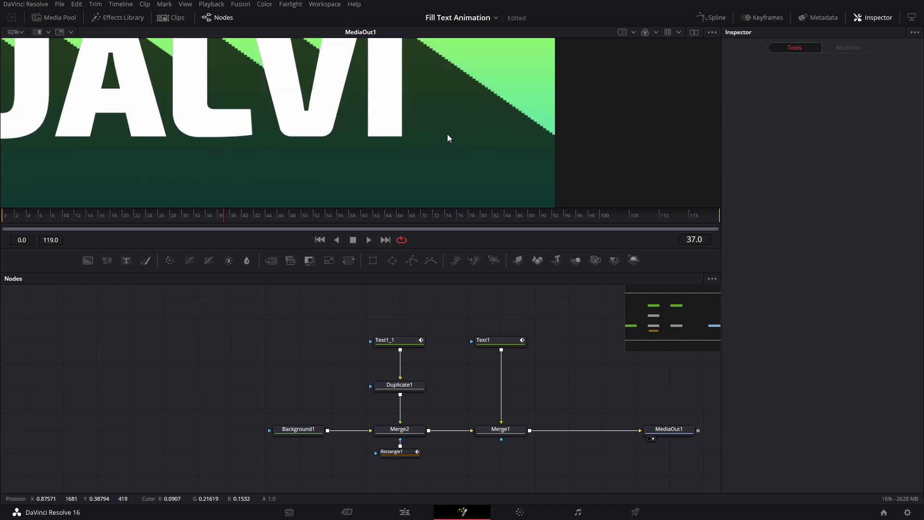
scroll(460, 67, up, 2)
scroll(379, 124, up, 1)
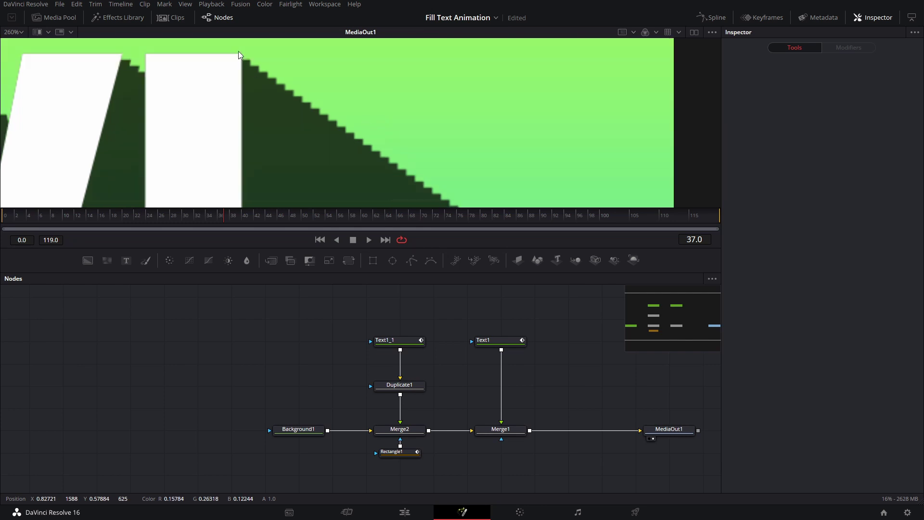
scroll(335, 116, down, 2)
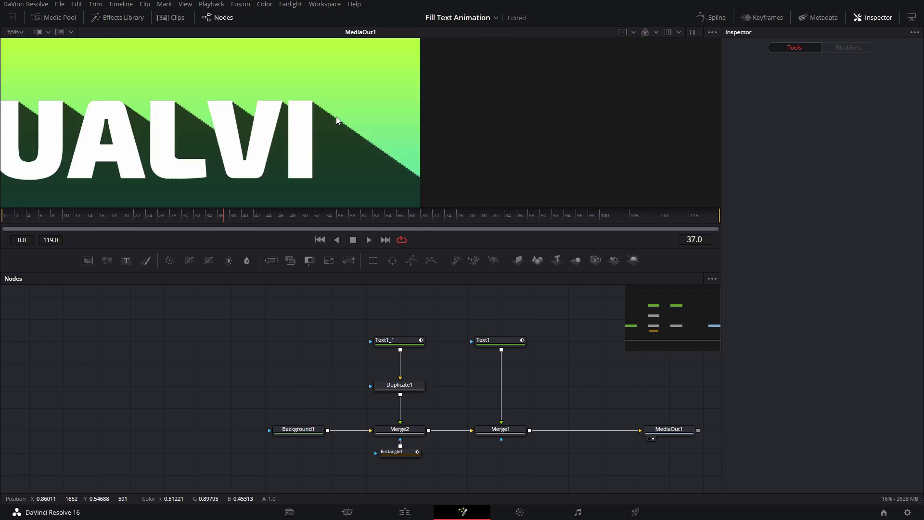
scroll(301, 94, up, 1)
scroll(301, 94, up, 1)
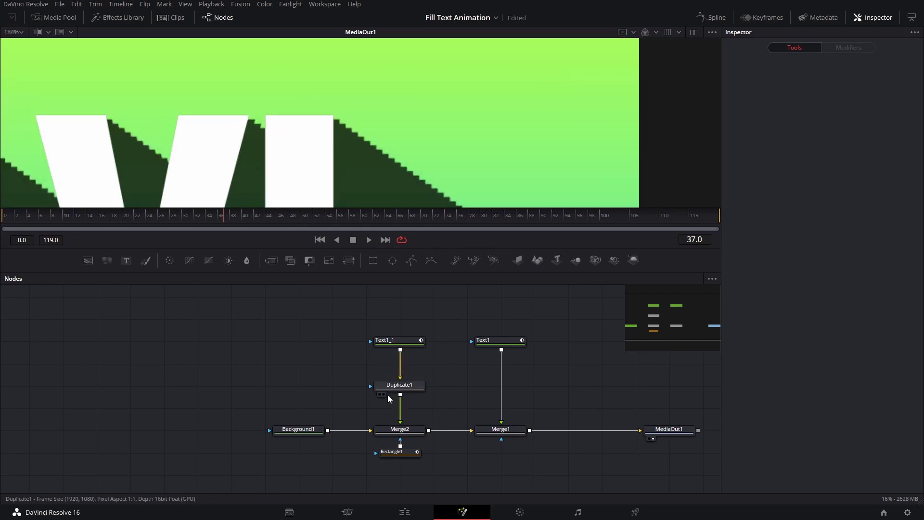
scroll(354, 134, down, 4)
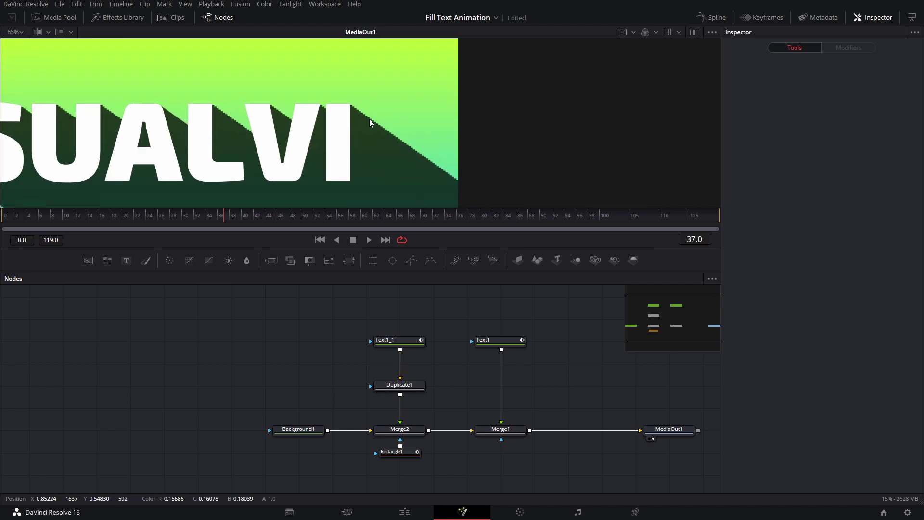
scroll(423, 118, down, 3)
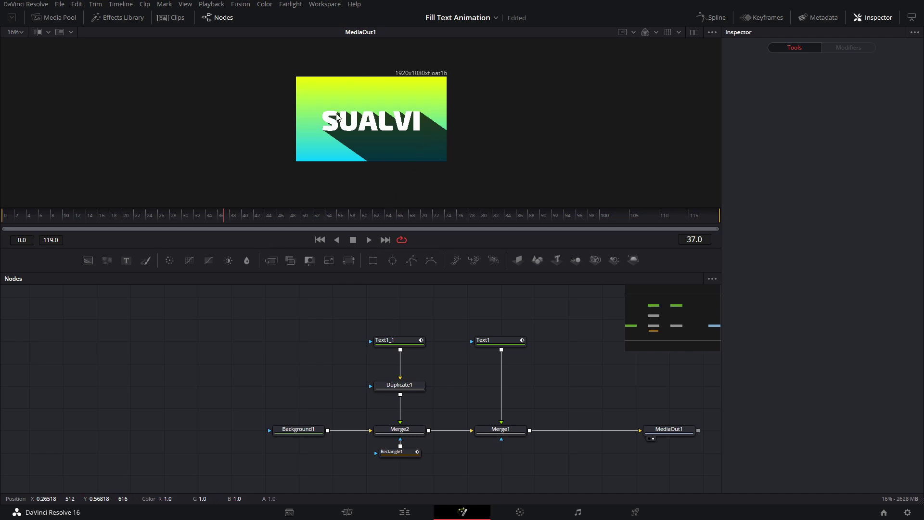
Review the Rectangle1 mask's settings and the node layout of the finished composition.
drag(370, 350, 305, 363)
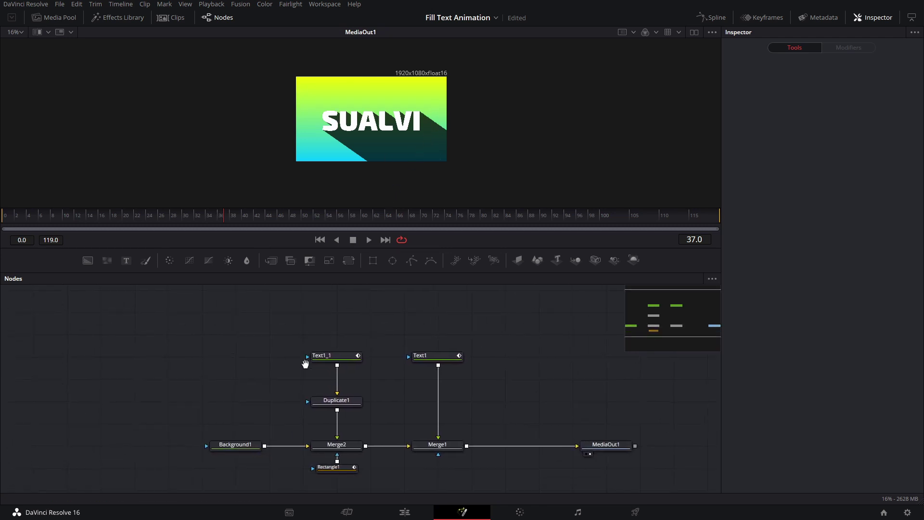
click(332, 466)
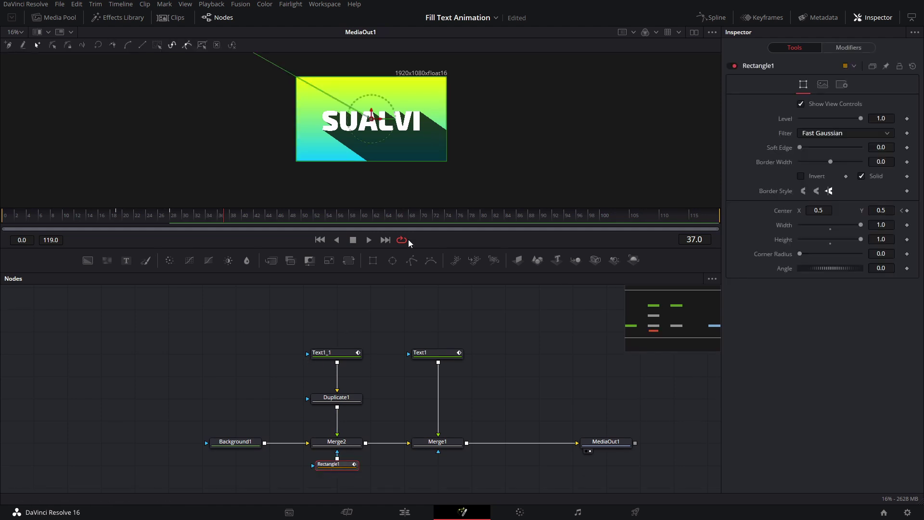
drag(405, 296, 344, 383)
drag(419, 437, 367, 318)
drag(480, 446, 473, 405)
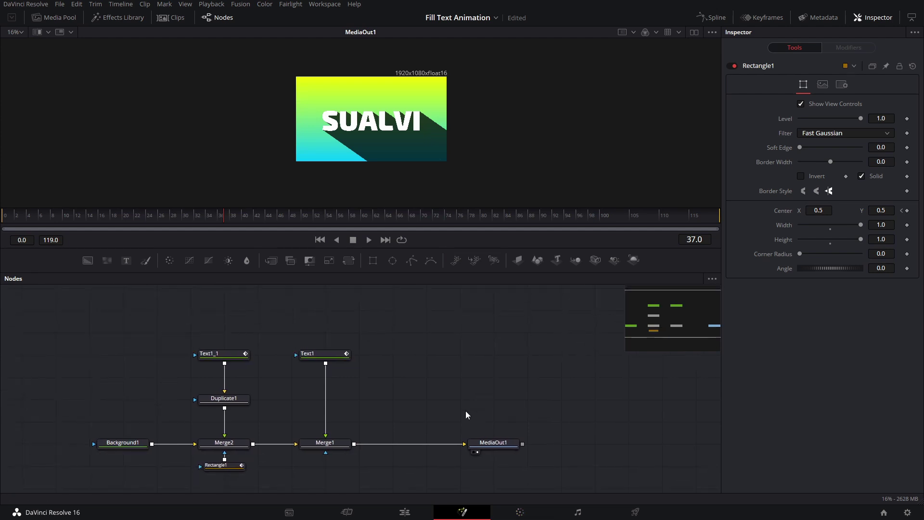
drag(376, 430, 402, 435)
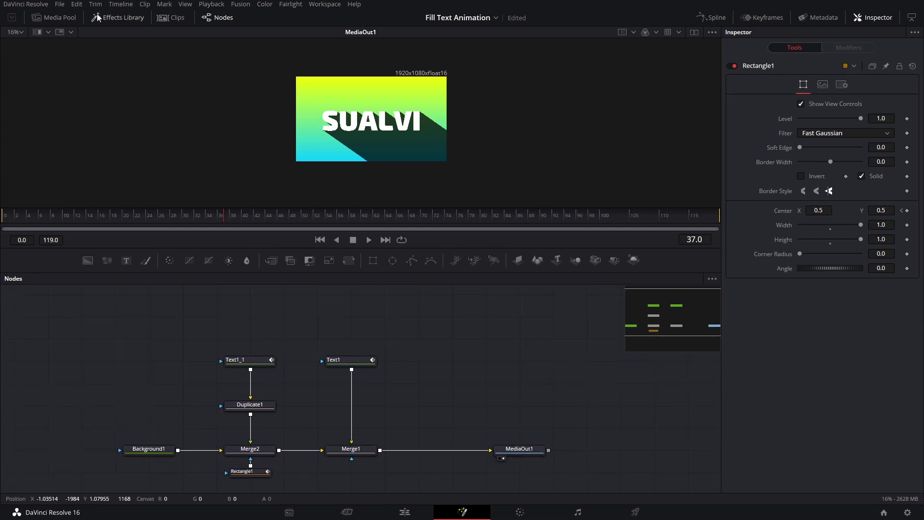
Create a new Fusion composition with the default settings in the LS bin and open it.
click(120, 22)
click(120, 21)
click(60, 19)
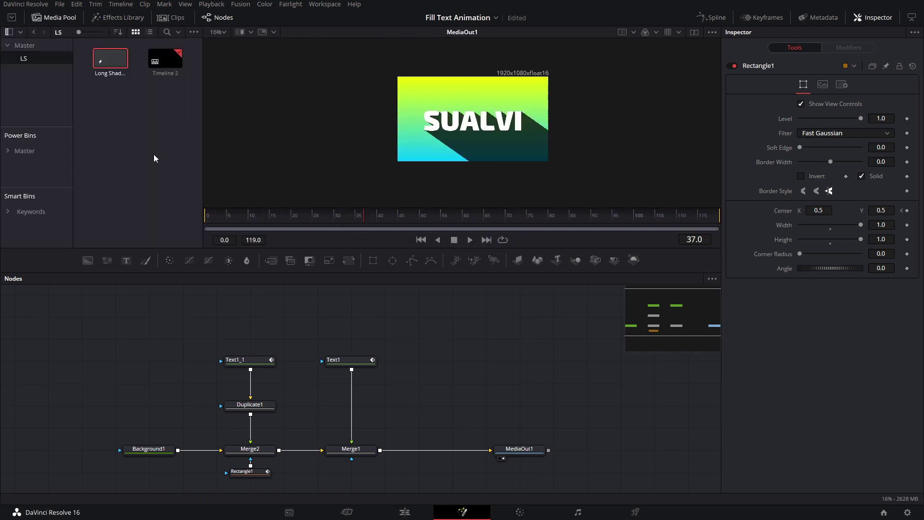
right_click(154, 159)
click(185, 215)
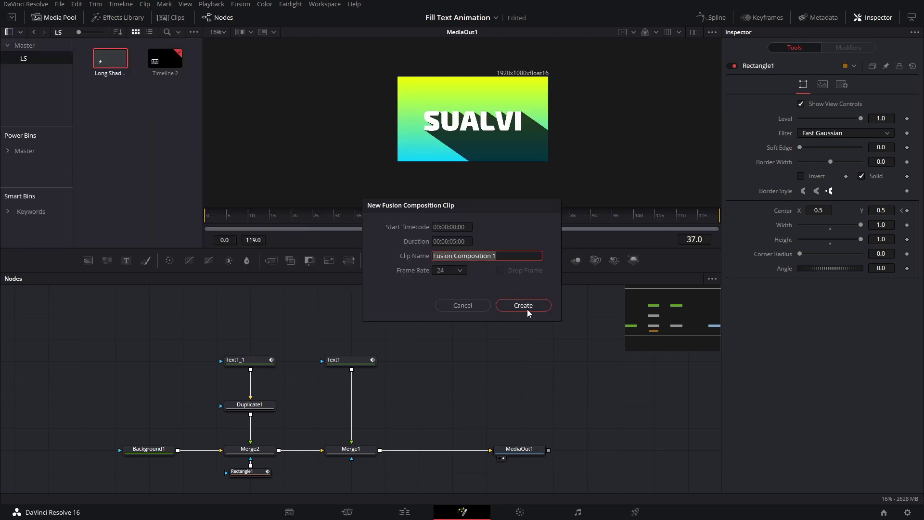
click(526, 309)
double_click(121, 69)
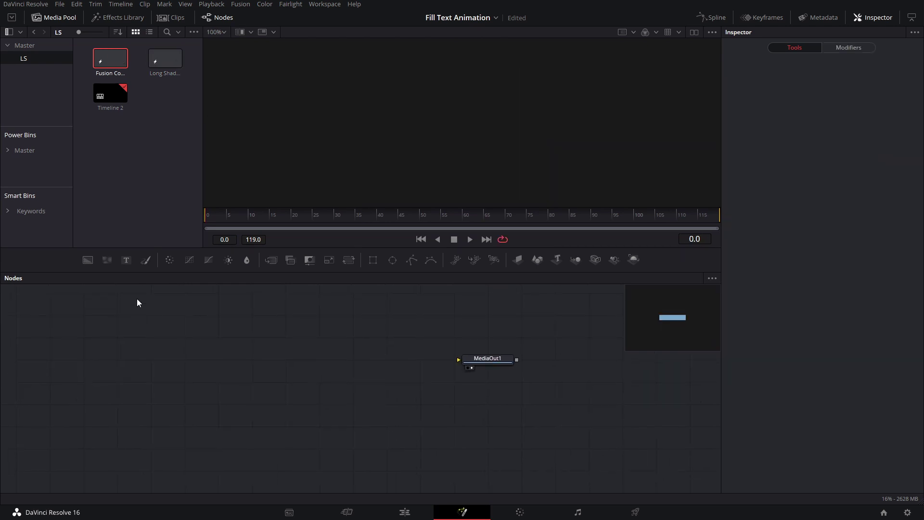
Add a Background node, connect it to MediaOut1 and set its type to Gradient.
click(88, 260)
drag(400, 365, 460, 360)
click(832, 146)
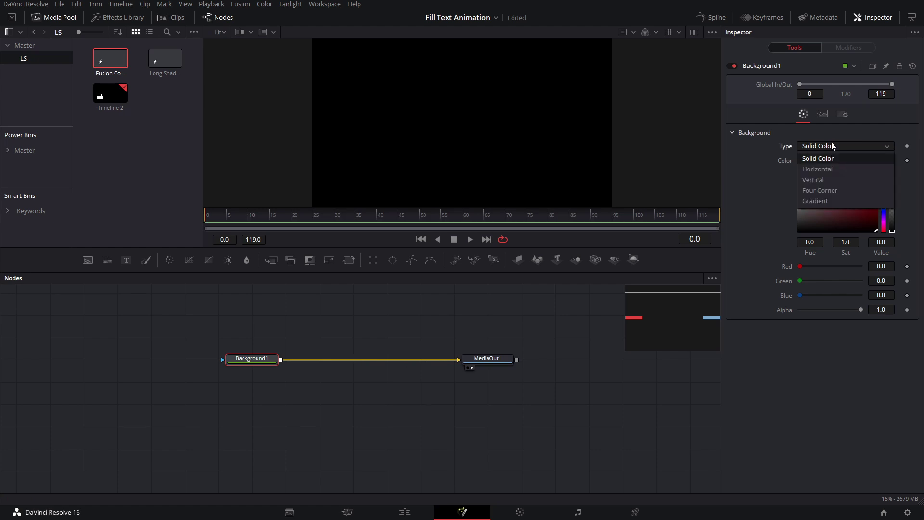
click(821, 200)
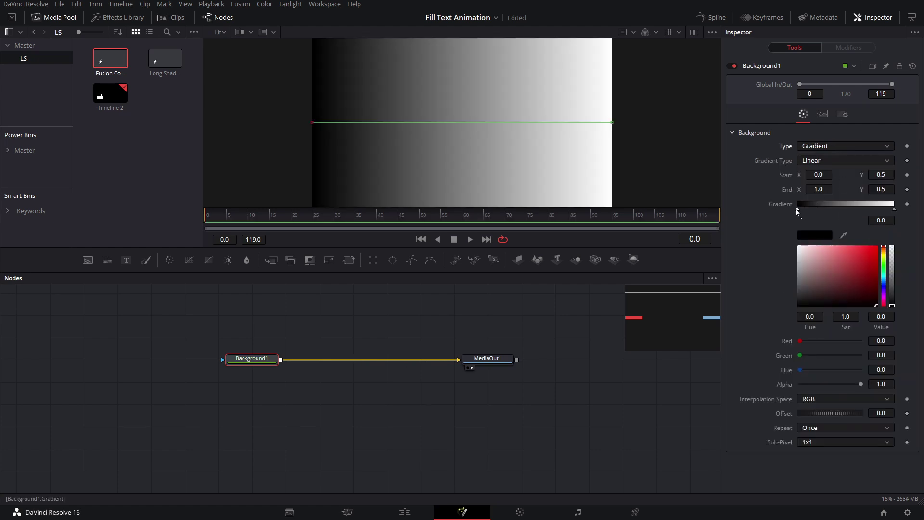
Color the gradient's start stop bright turquoise green and its end stop blue.
drag(856, 265, 876, 254)
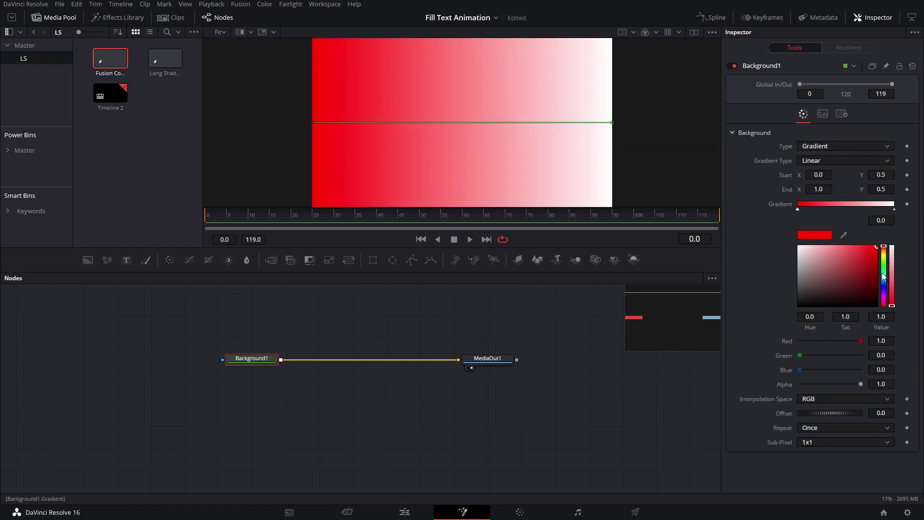
click(883, 273)
click(894, 209)
drag(885, 289, 865, 253)
drag(888, 286, 884, 283)
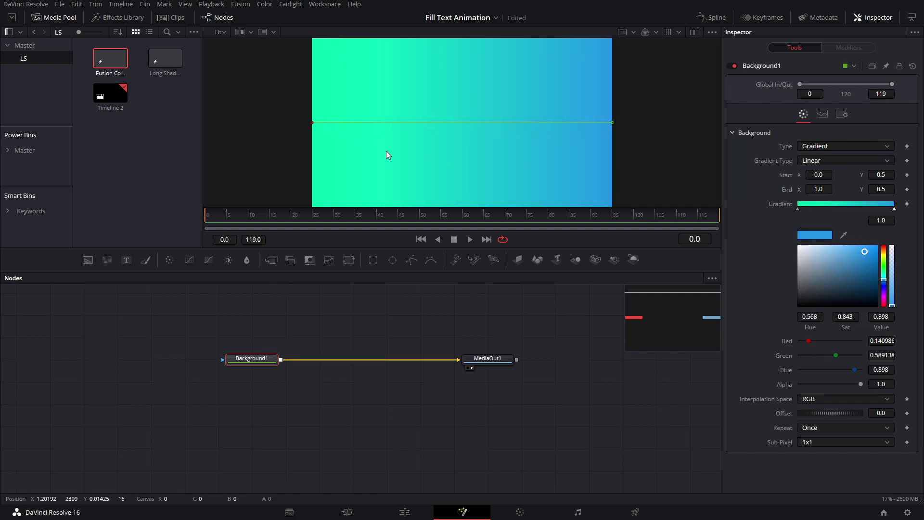
Angle the gradient diagonally from about (0.49, 0.27) to (0.65, 0.75), with a yellow end stop and a slightly darker green start stop.
drag(312, 122, 460, 162)
drag(612, 123, 506, 79)
drag(884, 255, 884, 257)
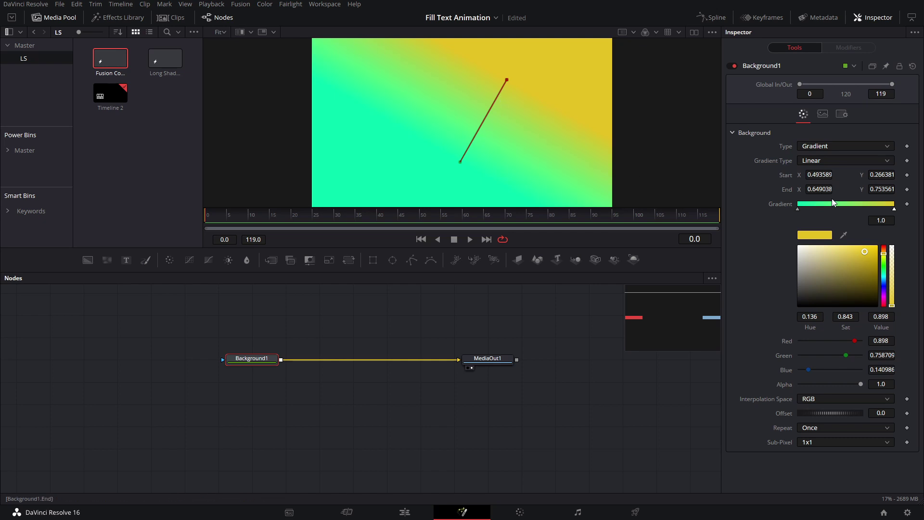
click(797, 208)
drag(870, 253, 869, 254)
drag(465, 155, 423, 153)
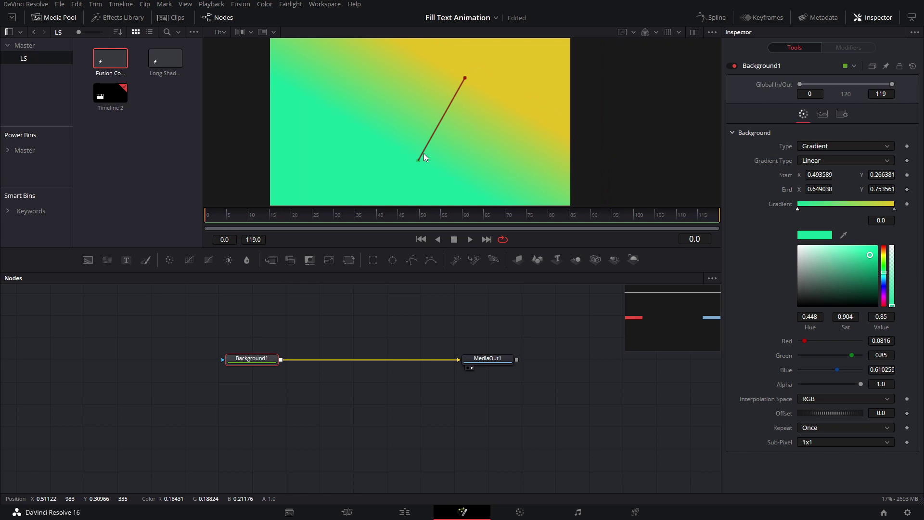
Insert a Merge node between Background1 and MediaOut1, and connect a new Text node to its foreground input.
drag(262, 357, 319, 359)
click(271, 260)
click(322, 330)
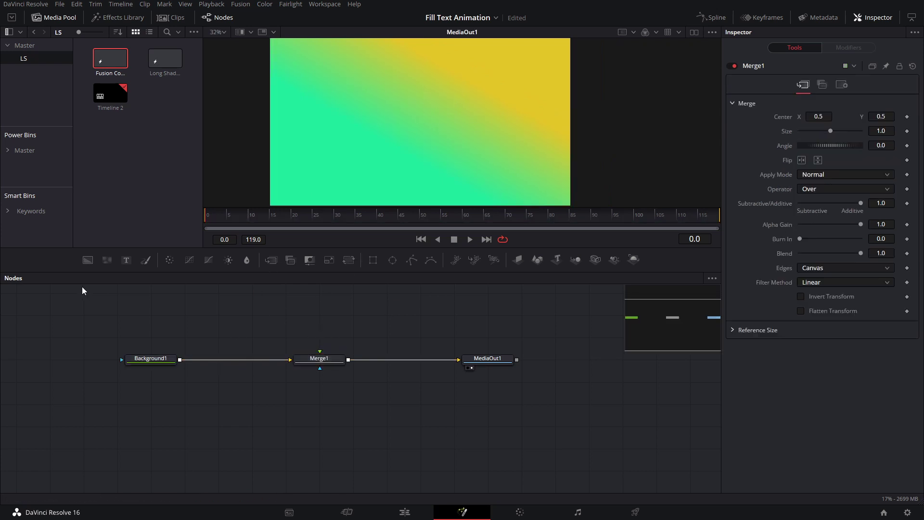
click(127, 260)
drag(348, 315, 330, 348)
Enter "TEXT" as the styled text of the Text1 node.
click(861, 183)
text(SUALVI)
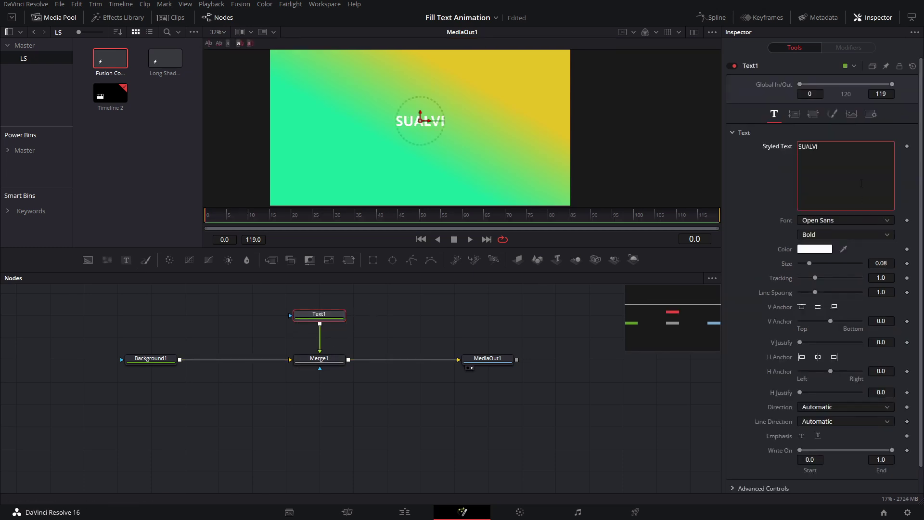
key(ctrl+a)
key(BackSpace)
text(tEXT)
Change the font of the text to Exo 2.0.
click(845, 220)
scroll(845, 291, down, 10)
scroll(850, 296, up, 15)
scroll(850, 295, up, 10)
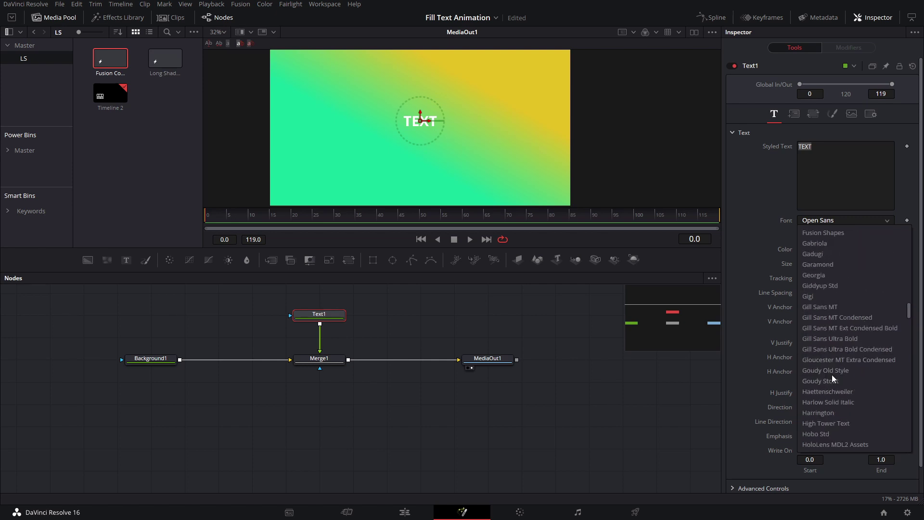
scroll(836, 313, up, 8)
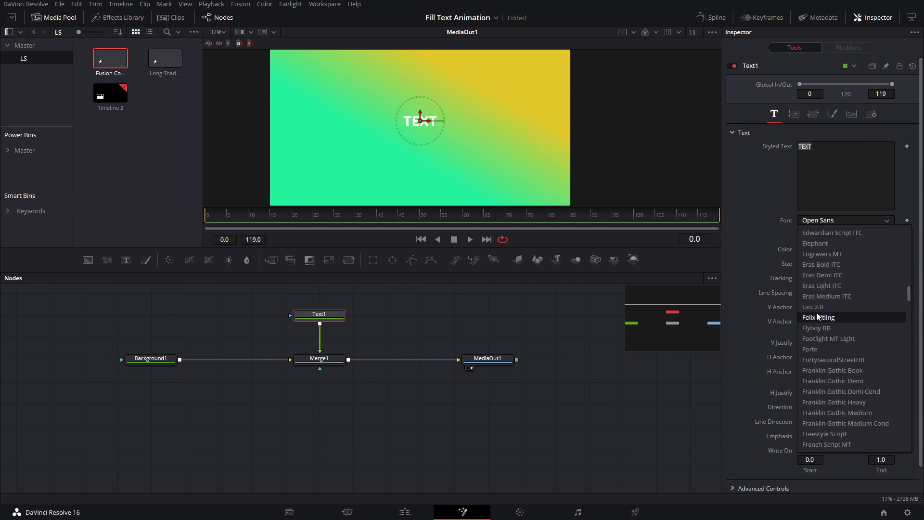
scroll(818, 314, up, 2)
scroll(824, 315, down, 1)
click(821, 339)
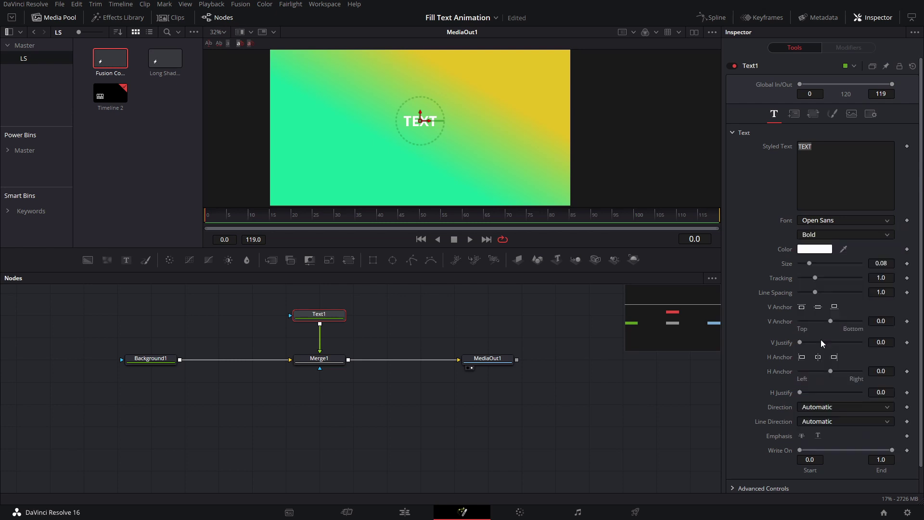
Set the text's font style to Black and enlarge its size to 0.2756.
click(827, 235)
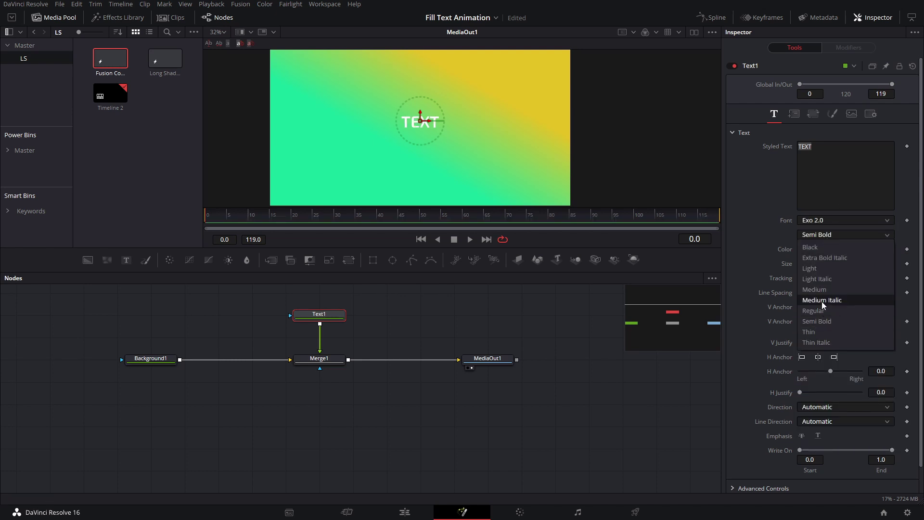
click(818, 247)
drag(808, 265, 830, 269)
click(818, 235)
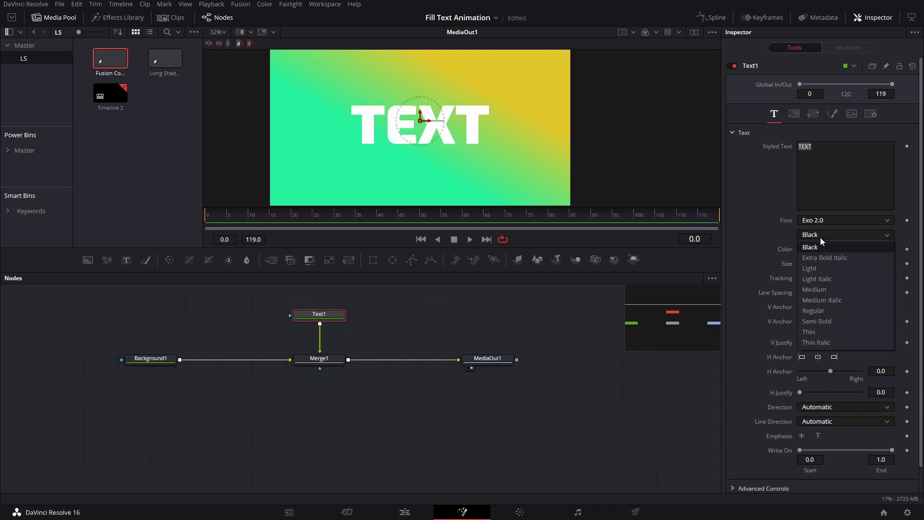
click(830, 255)
click(826, 235)
click(818, 248)
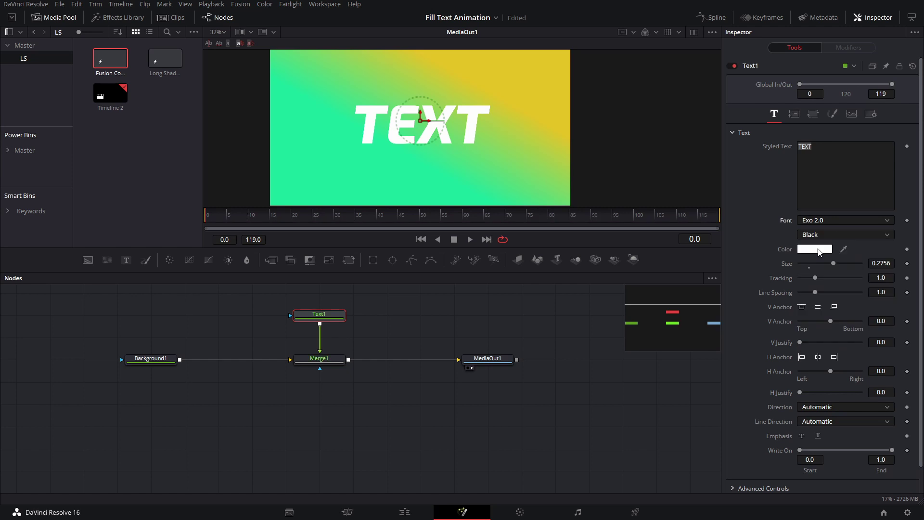
click(841, 234)
click(776, 224)
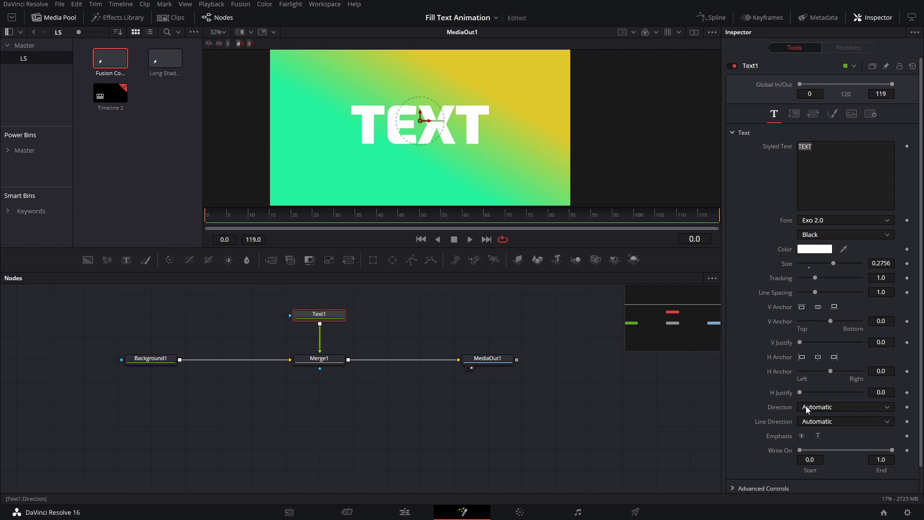
Tighten the text's tracking to 0.976.
drag(813, 280, 813, 284)
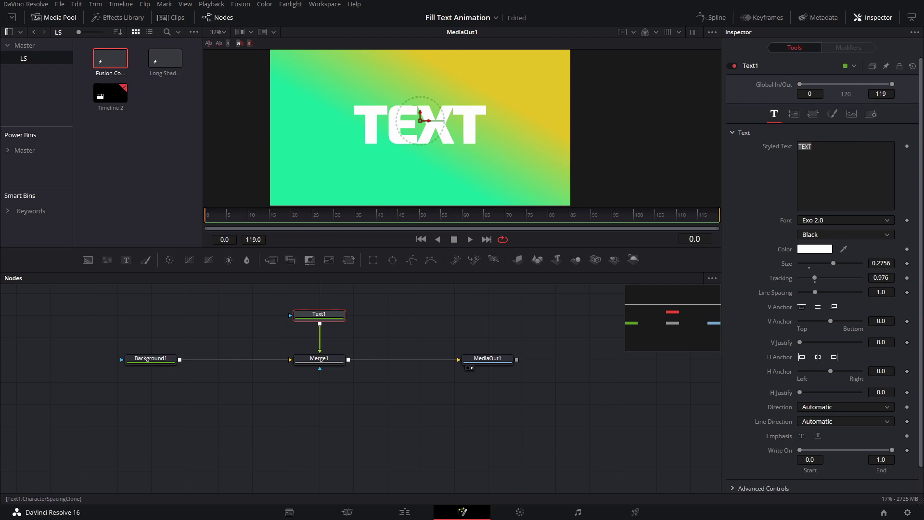
Set the tracking of the Text1 text to 1.0.
double_click(885, 280)
text(1)
key(Return)
drag(428, 328, 542, 347)
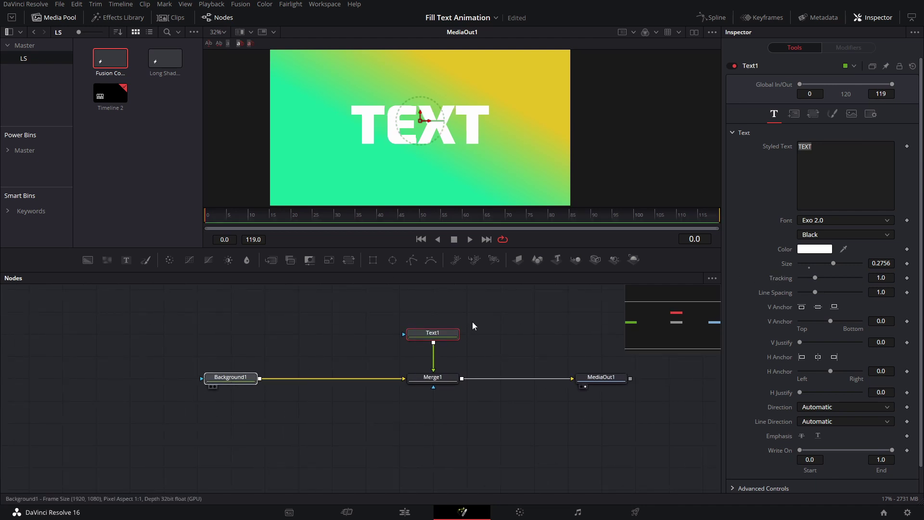
click(444, 338)
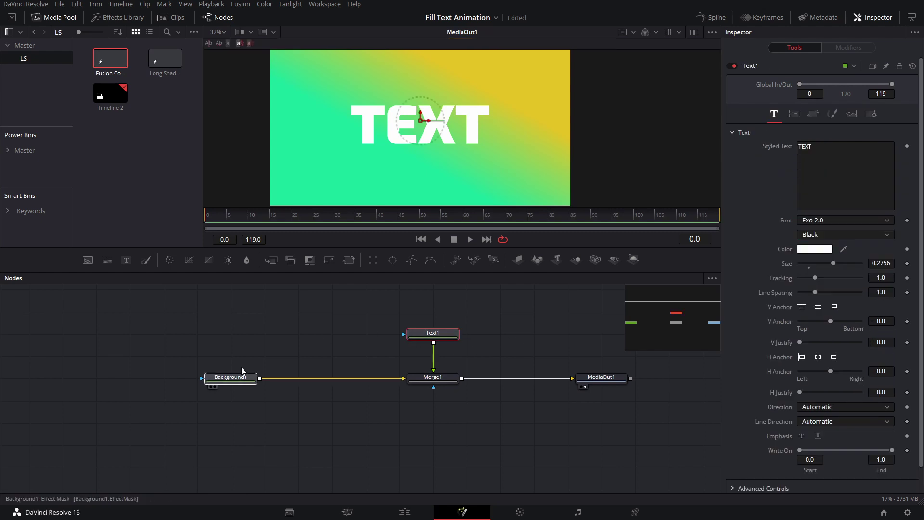
click(222, 377)
click(325, 330)
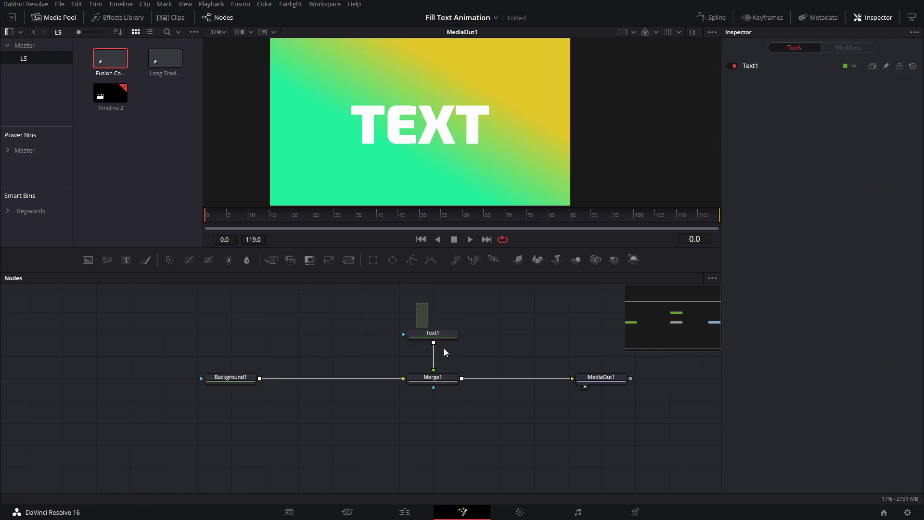
click(430, 332)
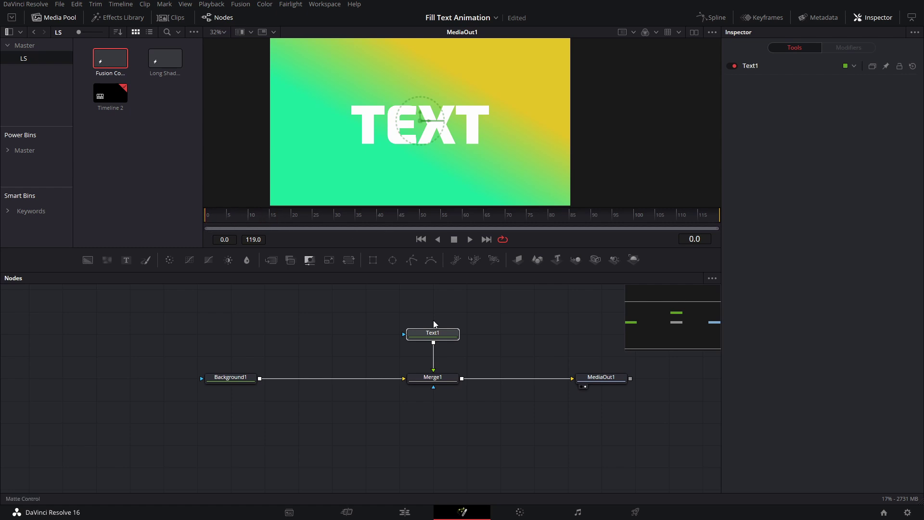
Add a keyframe for Text1's layout Center at frame 1.
click(456, 334)
click(234, 217)
drag(233, 217, 211, 216)
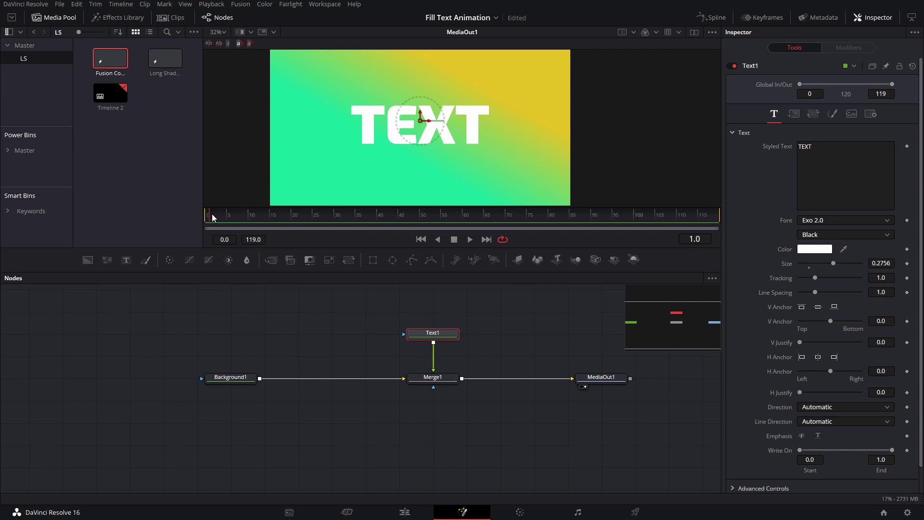
click(813, 114)
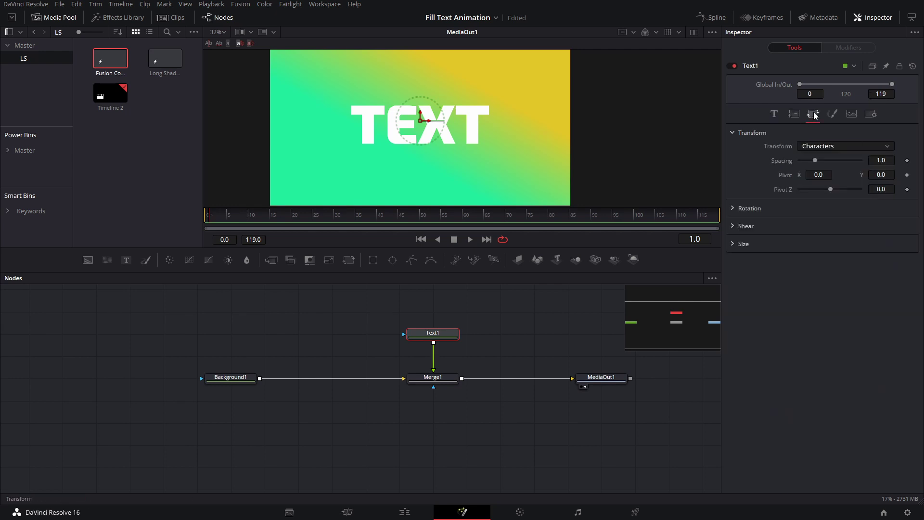
click(795, 114)
click(906, 160)
Add a second layout Center keyframe for Text1 at frame 15, keeping the text in the middle of the frame.
click(284, 221)
drag(283, 218, 274, 215)
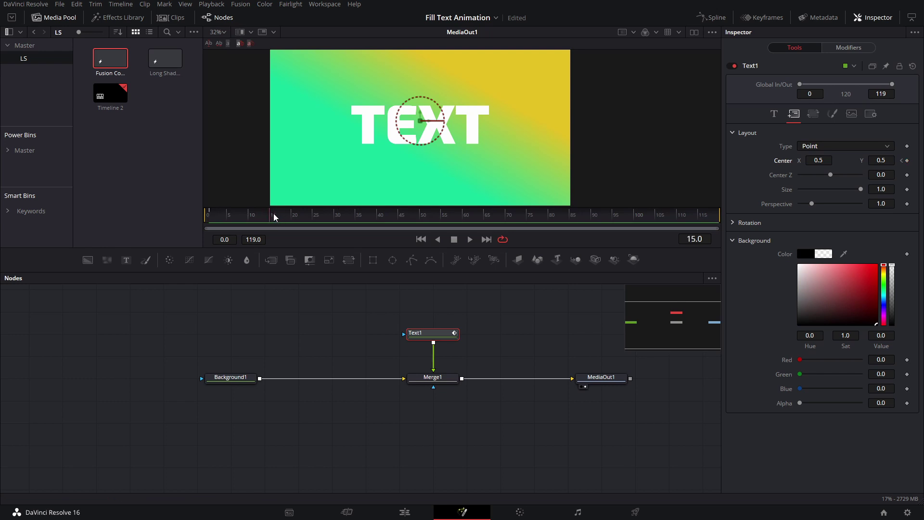
click(907, 160)
At the frame 1 keyframe, raise the text straight up out of the picture to a Center Y of about 1.147.
click(902, 160)
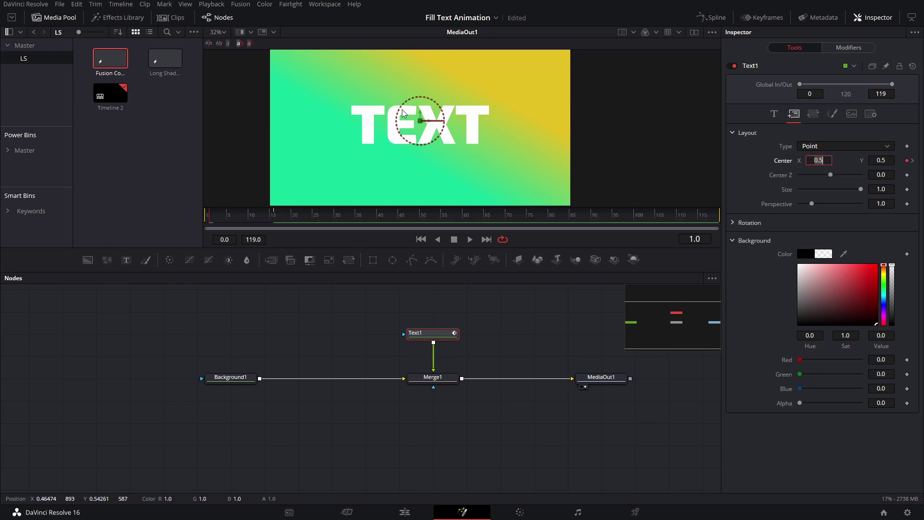
drag(421, 110, 424, 83)
scroll(427, 128, down, 2)
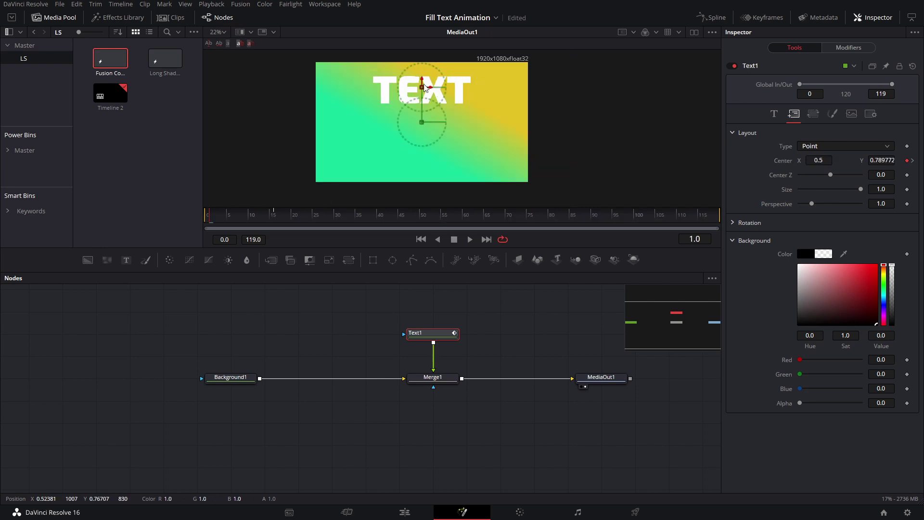
drag(422, 87, 429, 36)
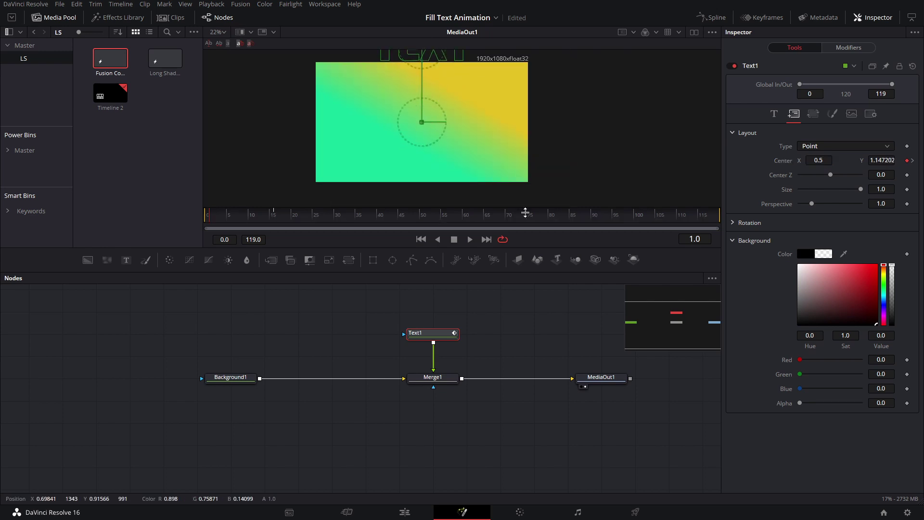
Display Text1's displacement curve in the Spline editor and smooth both of its keyframes with ease in and ease out.
click(711, 17)
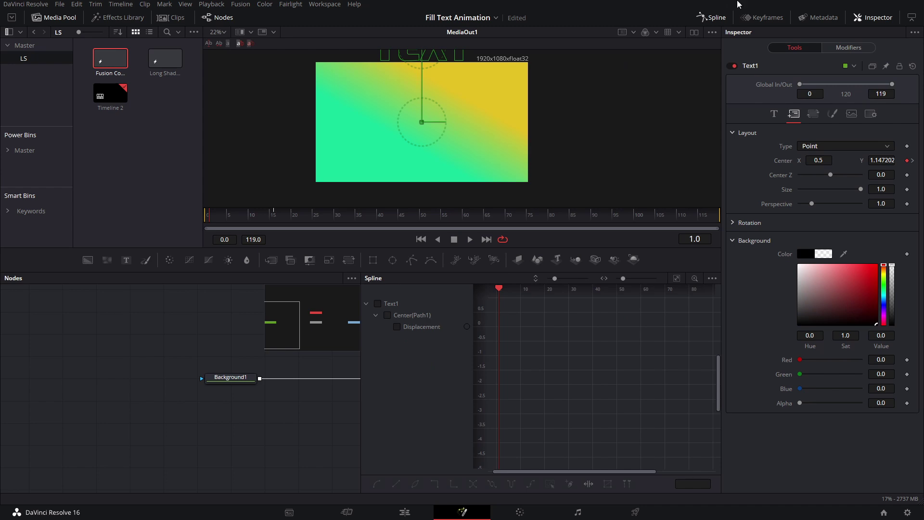
click(378, 303)
drag(576, 338, 452, 451)
key(f)
key(t)
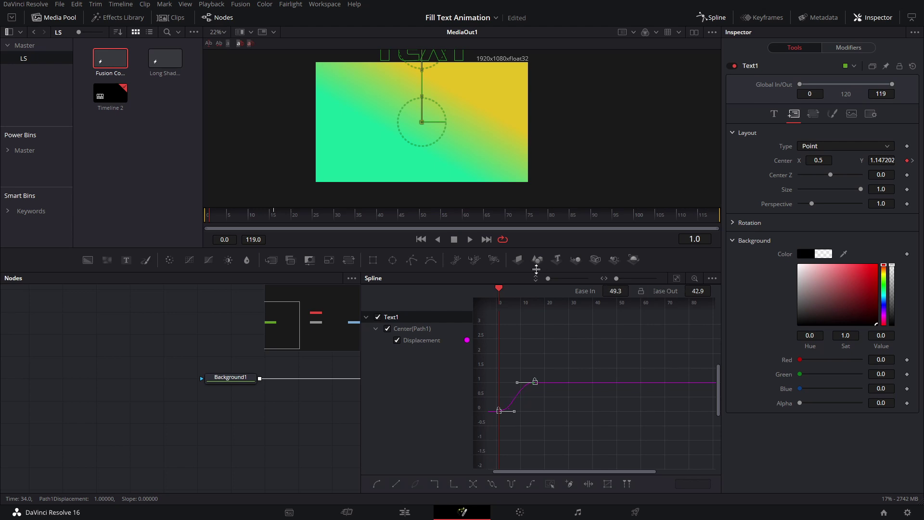
Play the text's drop-in animation repeatedly from the start to check its motion.
key(space)
key(space)
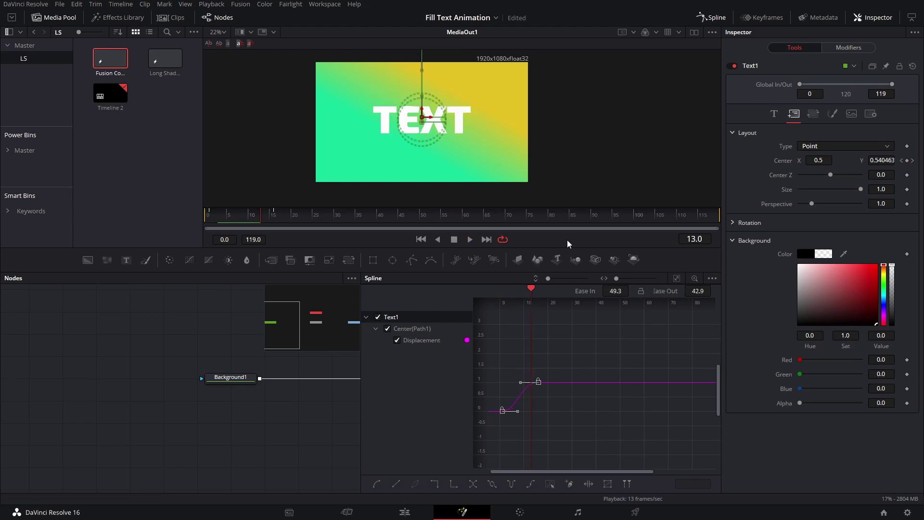
drag(216, 213, 178, 239)
key(space)
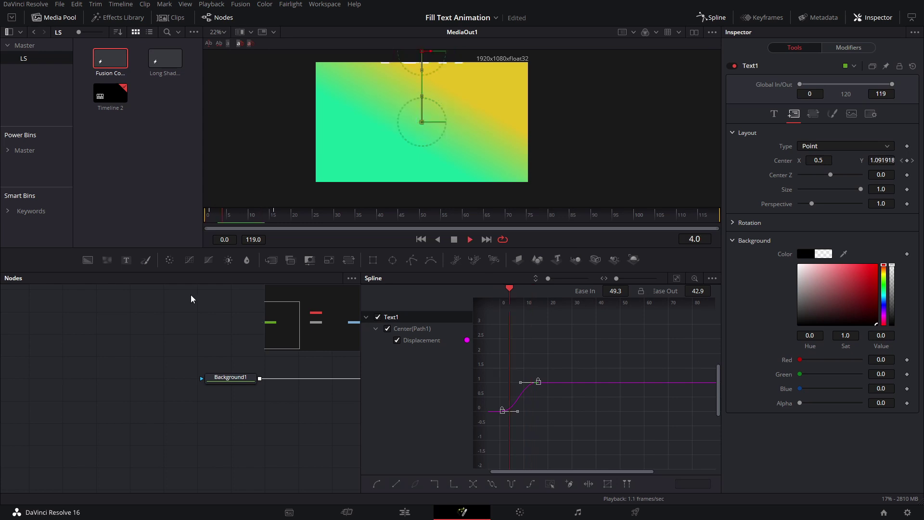
key(space)
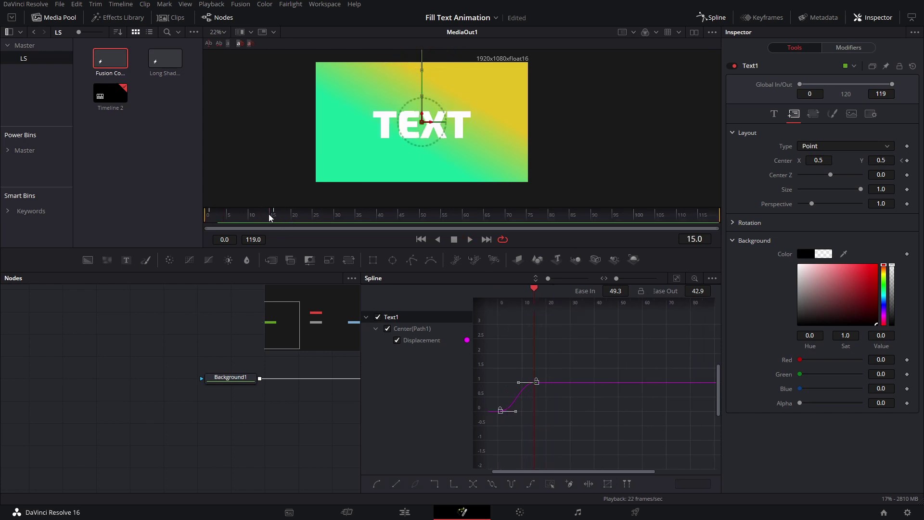
drag(271, 214, 198, 231)
key(space)
key(space)
Close the Spline editor and paste a copy of the Text1 node beside the original.
click(193, 317)
click(711, 17)
click(442, 333)
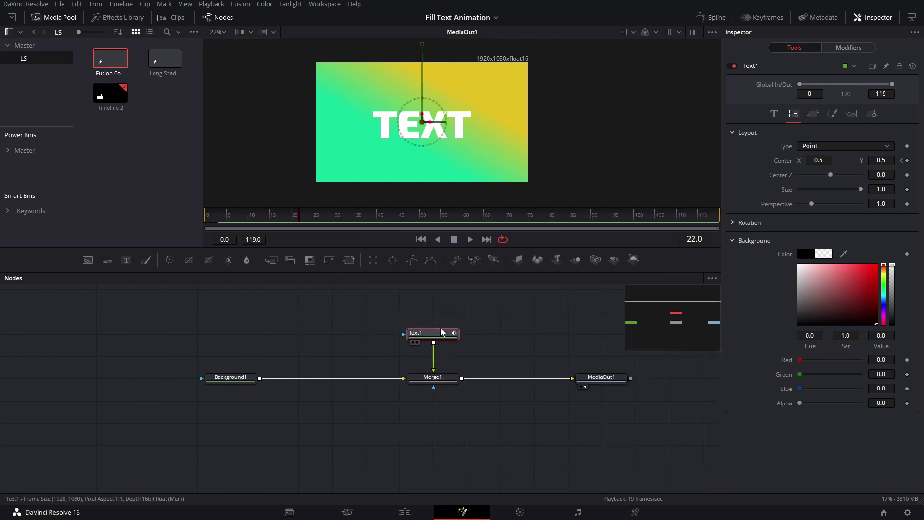
click(348, 339)
key(ctrl+v)
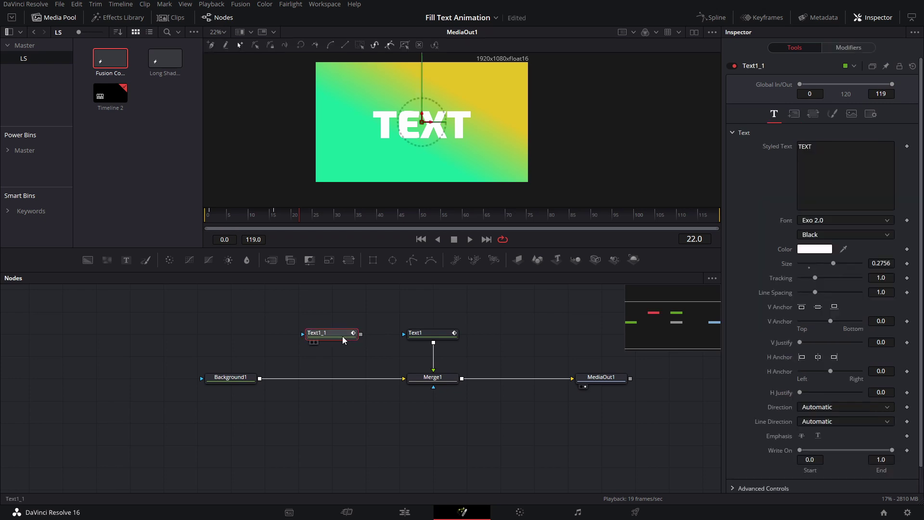
Merge the copied text over Background1 ahead of Merge1 and move its node higher above the new merge.
drag(361, 334, 264, 380)
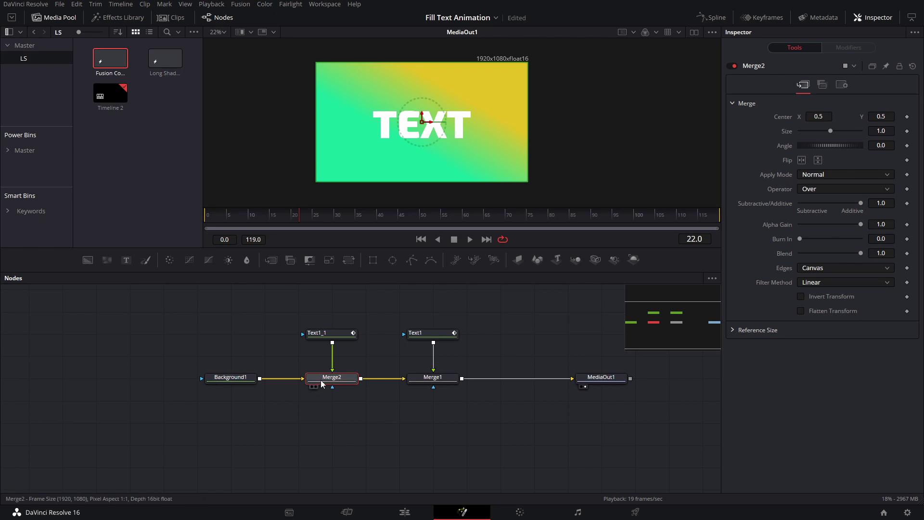
click(330, 333)
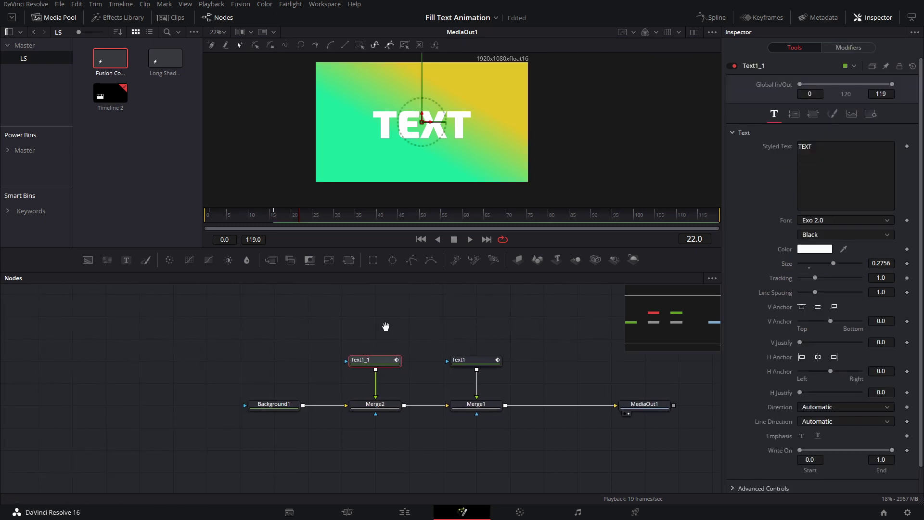
drag(358, 355, 367, 315)
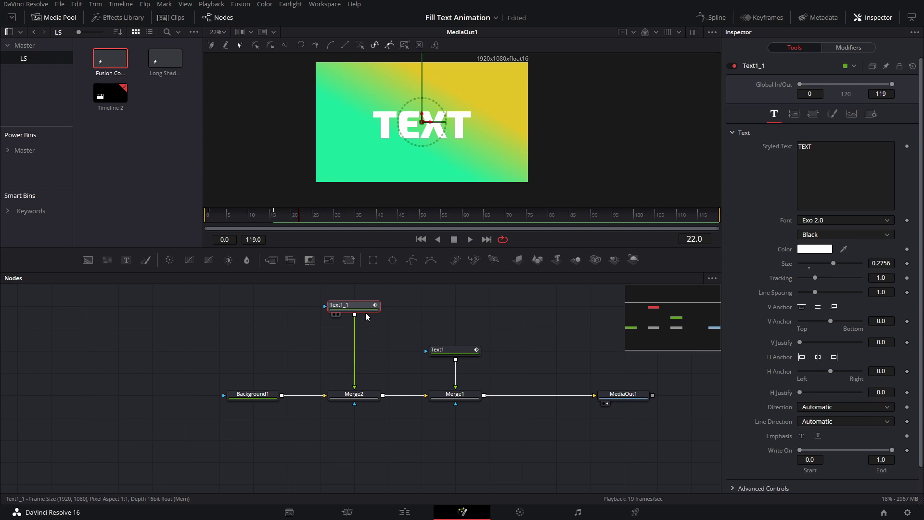
Change the color of the copied text to black, #000000.
click(809, 249)
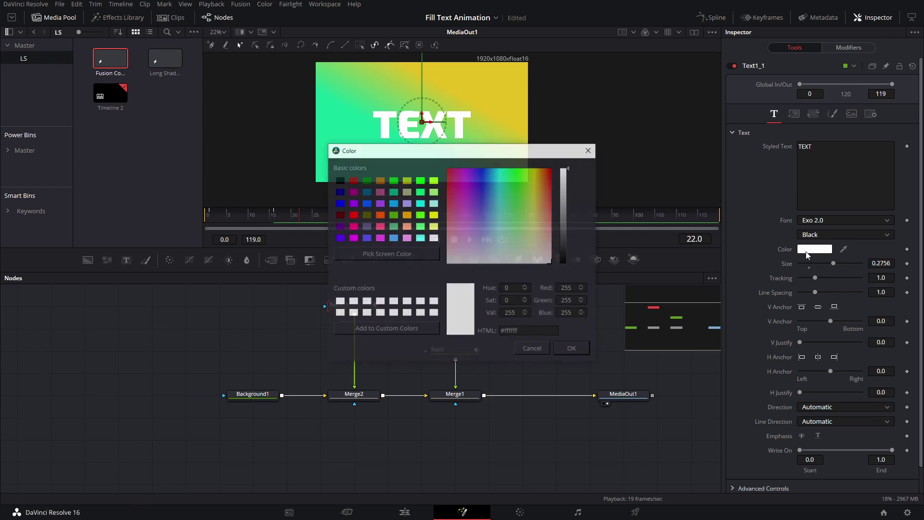
drag(568, 249, 566, 263)
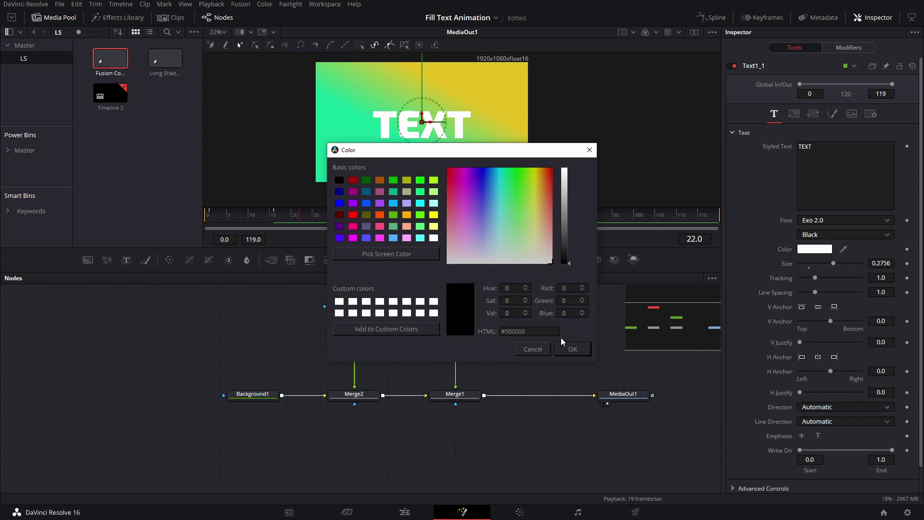
click(572, 348)
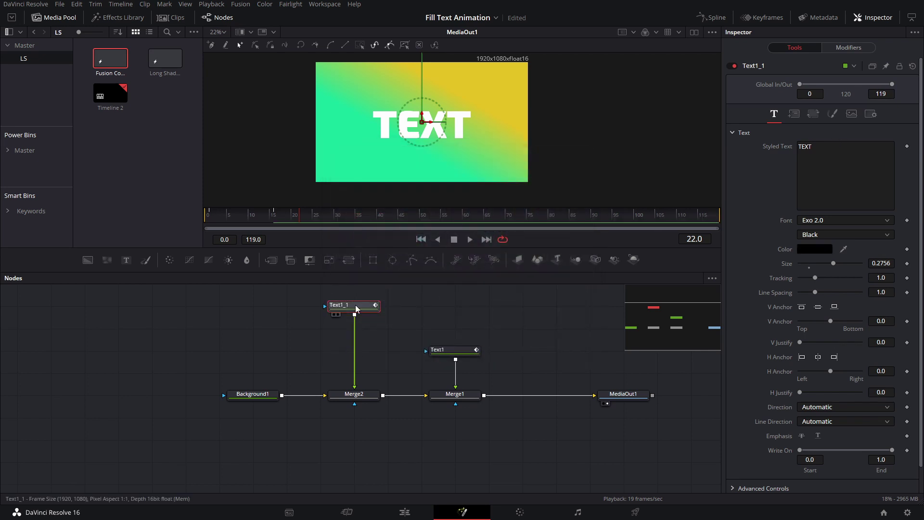
Set the shading opacity of the copied text to 0.75.
click(832, 112)
click(881, 222)
text(0.75)
key(Tab)
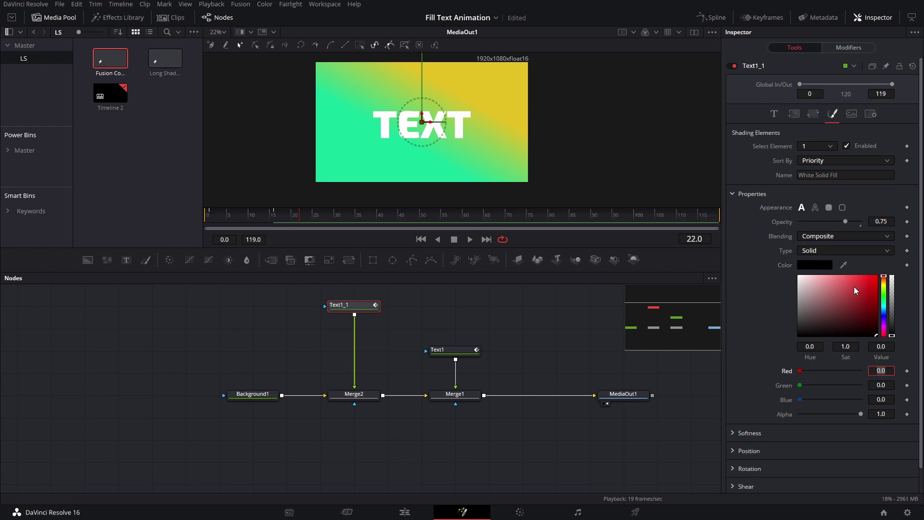
Try offsetting the black text copy diagonally downward from the white text in the viewer, and undo the move.
click(422, 116)
drag(423, 119, 439, 131)
key(ctrl+z)
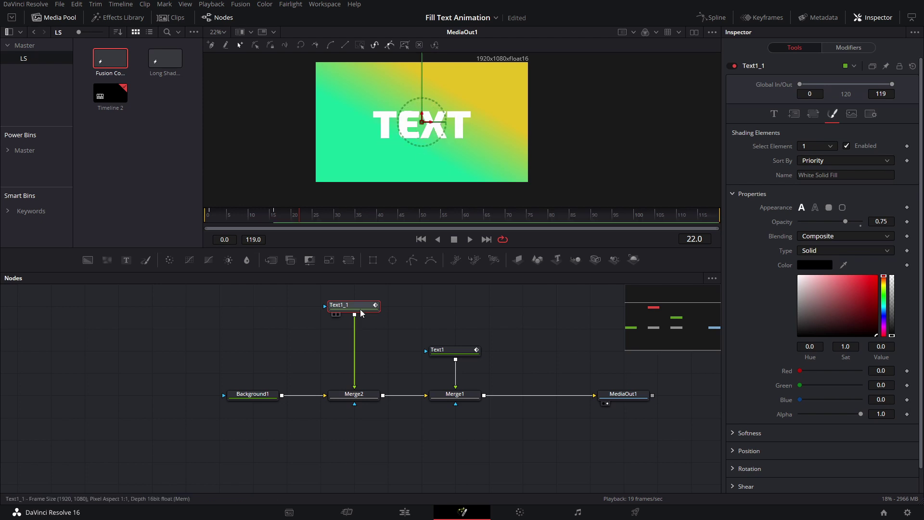
Add a Duplicate node between Text1_1 and Merge2.
key(shift+space)
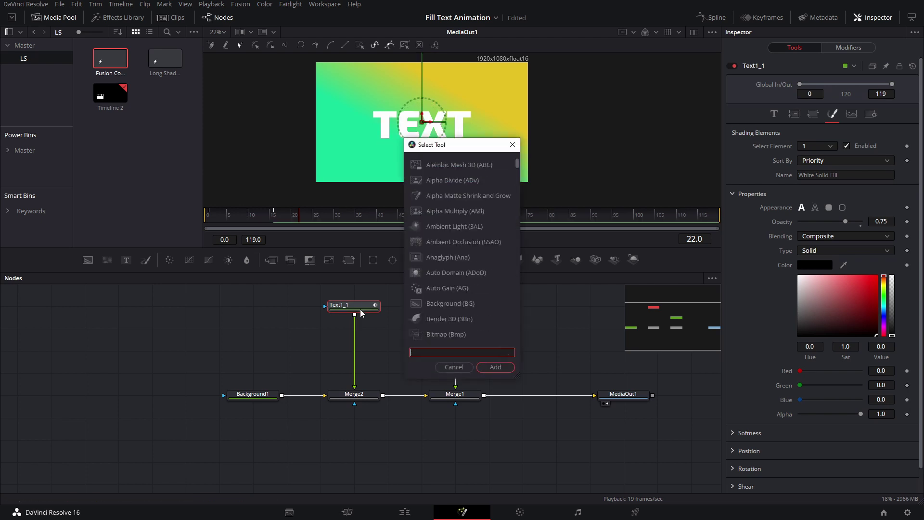
text(du)
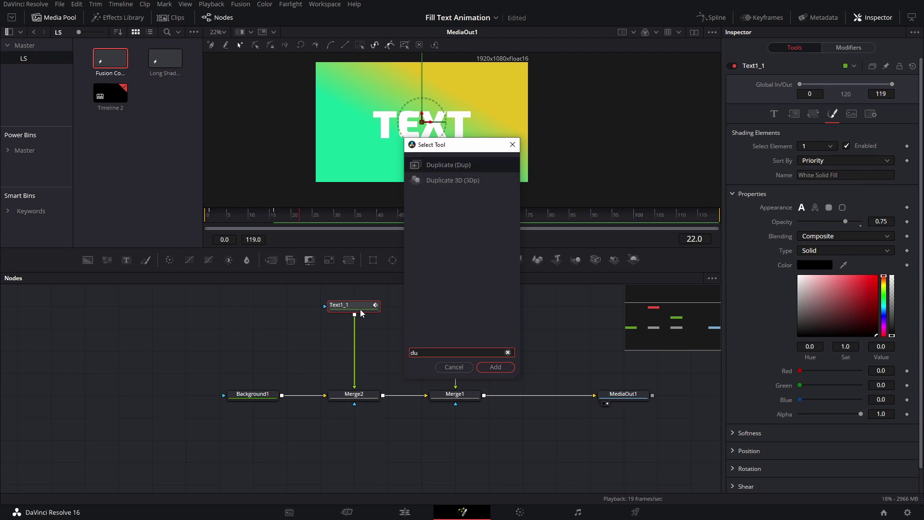
key(Return)
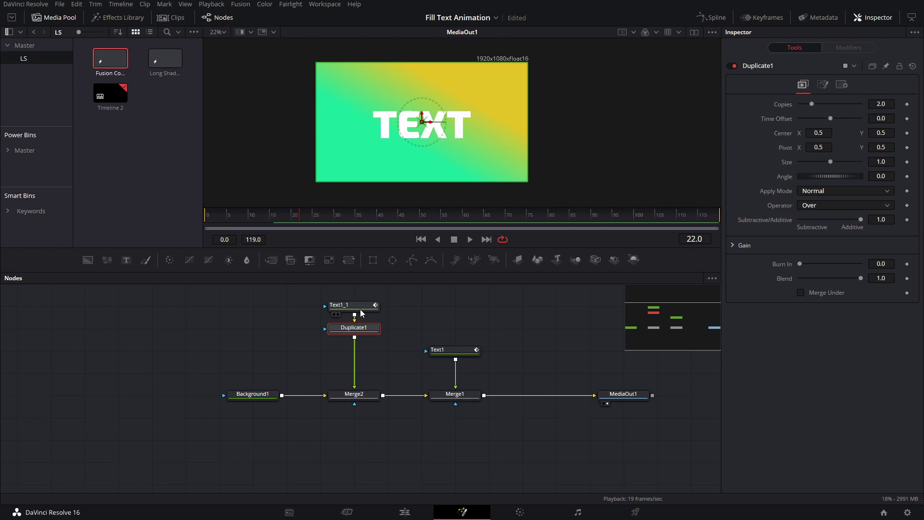
Set the number of copies in Duplicate1 to 50.
scroll(501, 129, up, 2)
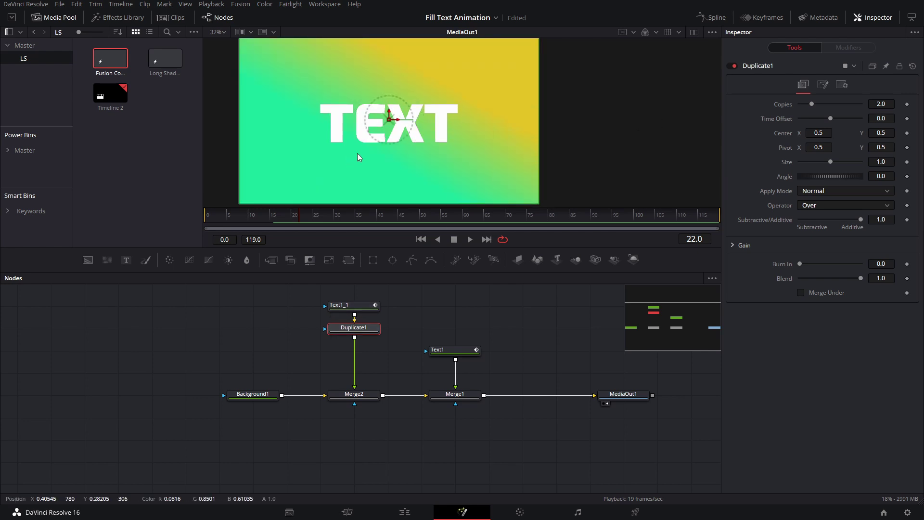
scroll(436, 133, down, 2)
scroll(414, 88, down, 2)
drag(488, 113, 514, 167)
click(878, 105)
text(50)
key(Tab)
click(828, 354)
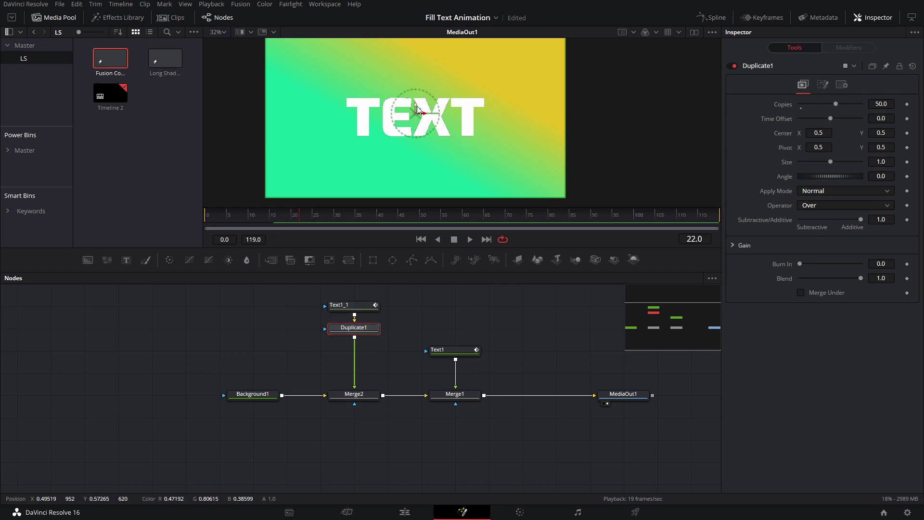
Offset Duplicate1's Center to X 0.5086 and Y 0.4915 so the copies form a diagonal shadow behind the text.
drag(814, 139, 826, 139)
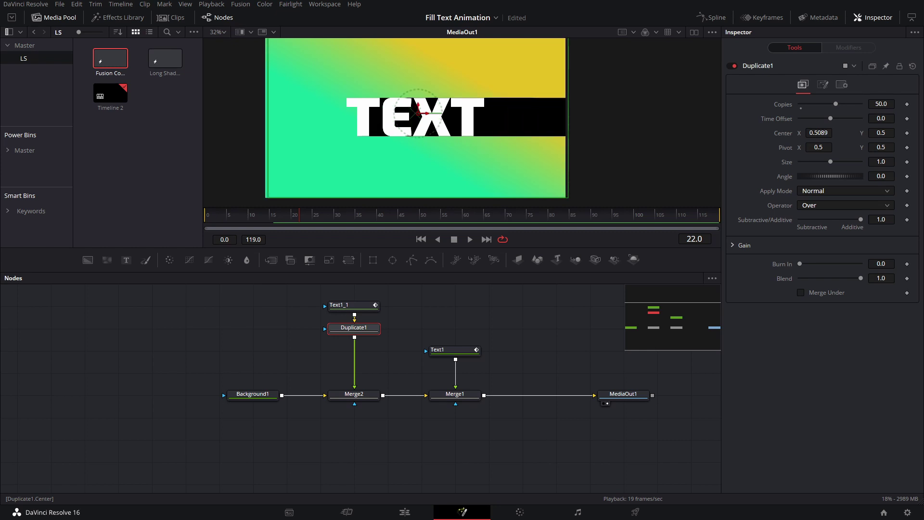
drag(880, 133, 862, 133)
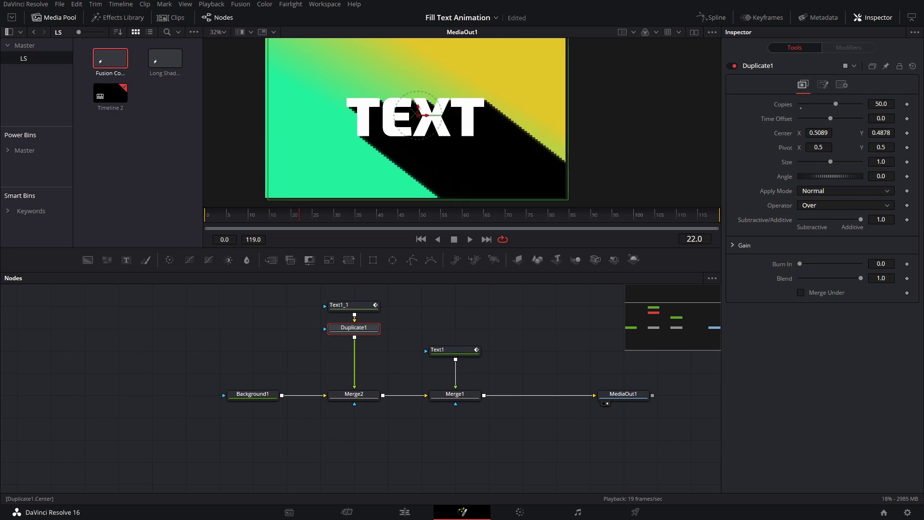
scroll(536, 124, up, 3)
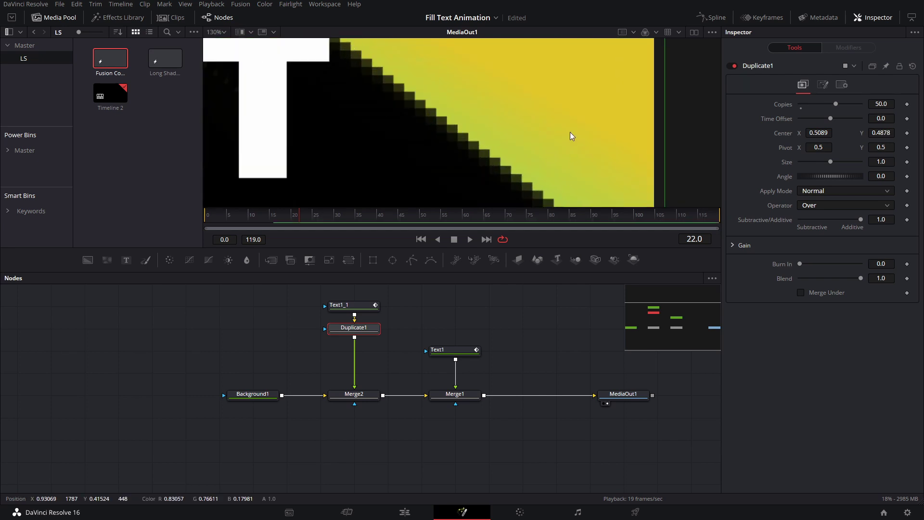
scroll(571, 151, down, 3)
drag(818, 133, 815, 132)
drag(880, 133, 859, 133)
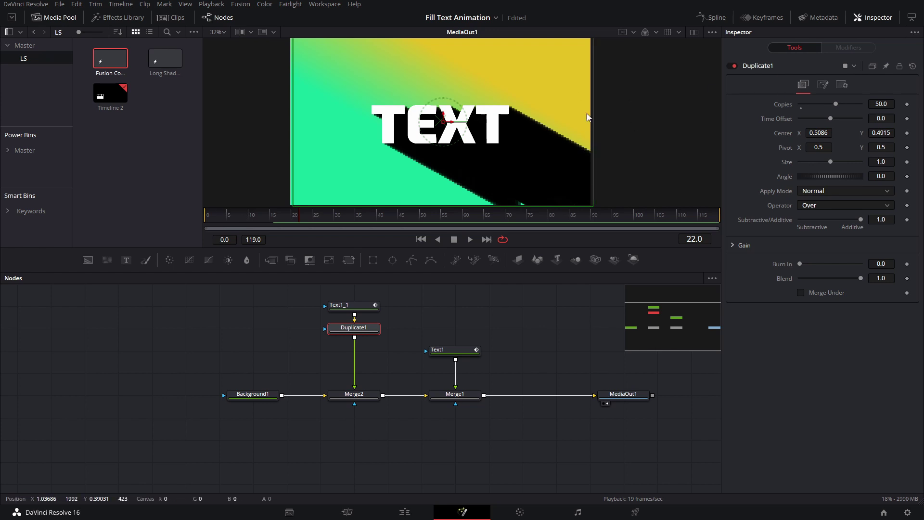
Set the number of copies in Duplicate1 to 100.
click(881, 104)
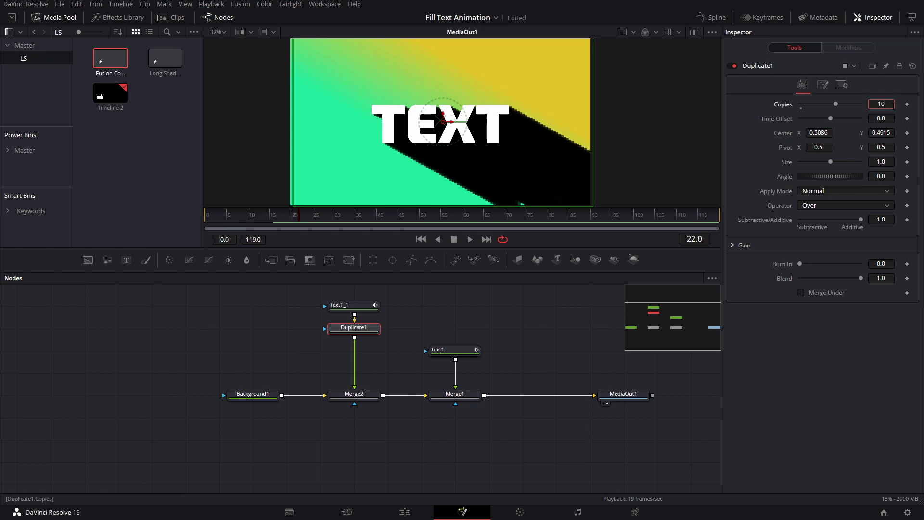
text(100)
key(Tab)
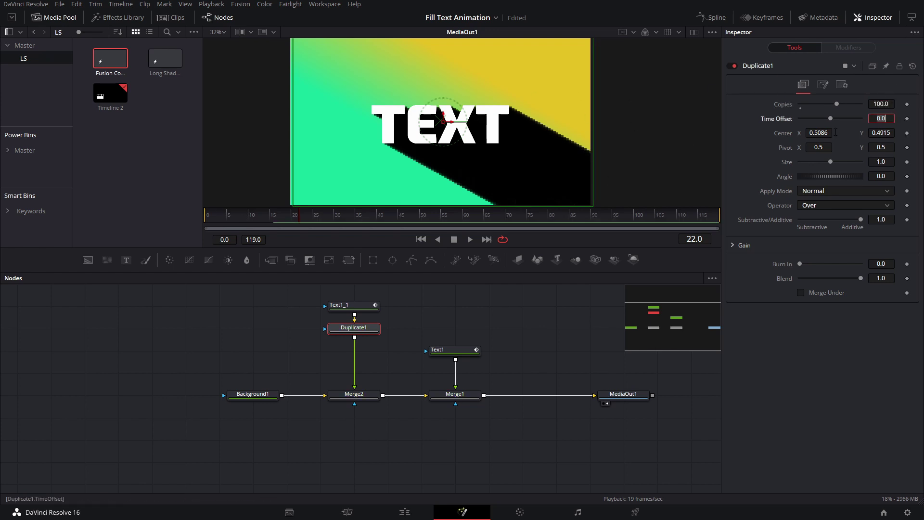
Refine Duplicate1's Center to X 0.5077 and Y 0.489 to tighten and steepen the shadow.
drag(818, 133, 814, 132)
drag(880, 136, 879, 132)
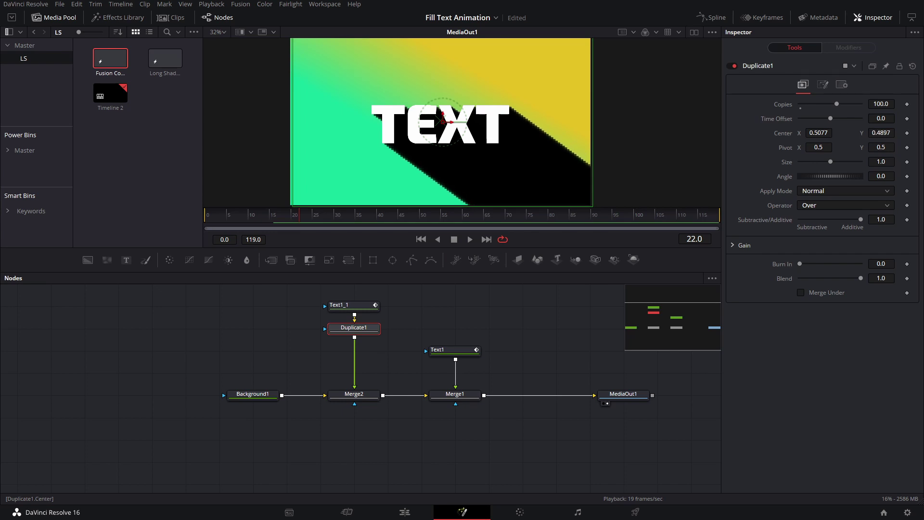
scroll(443, 144, up, 5)
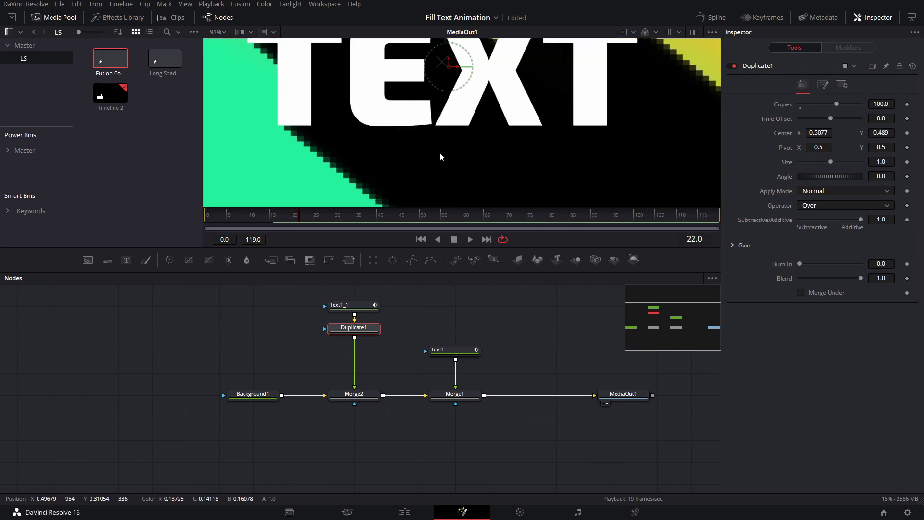
scroll(356, 144, down, 1)
drag(371, 109, 248, 143)
drag(447, 127, 202, 84)
Save the Fill Text Animation project.
drag(829, 176, 818, 180)
key(ctrl+f)
key(ctrl+s)
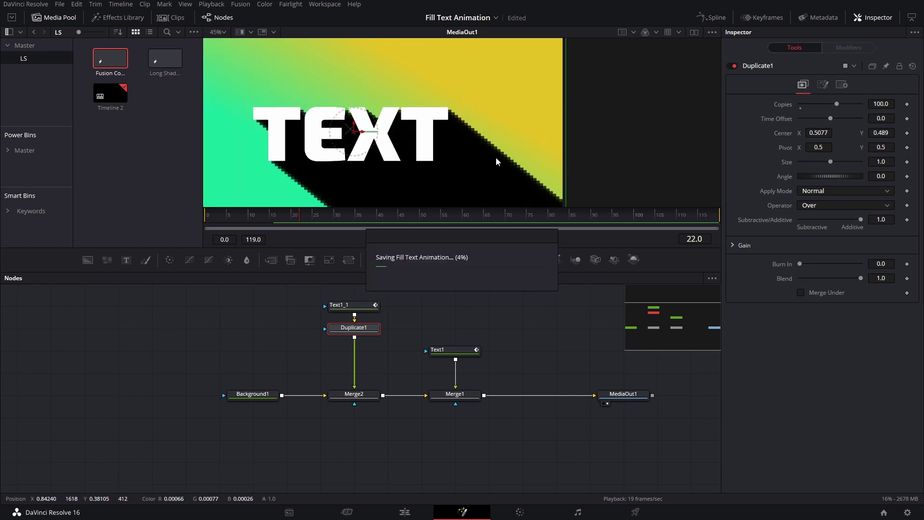
Add a Blur node between Duplicate1 and Merge2.
click(842, 85)
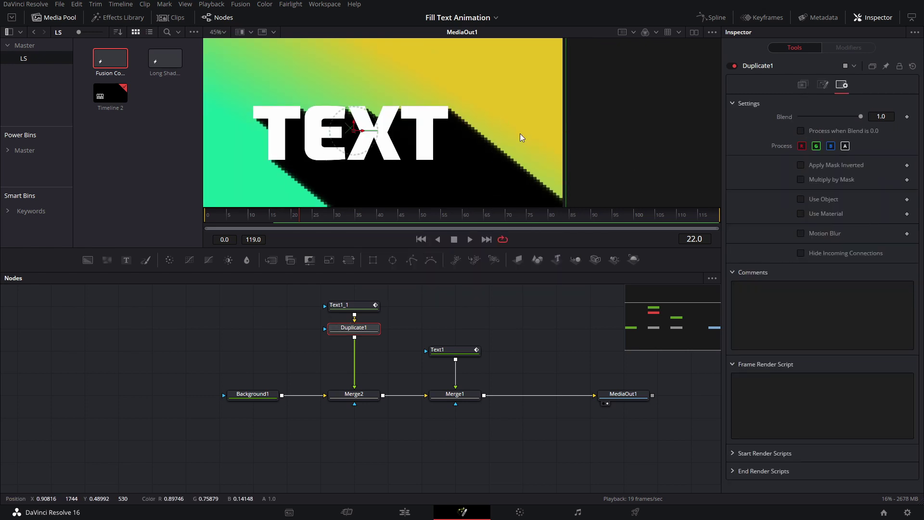
scroll(523, 131, down, 2)
drag(456, 141, 475, 174)
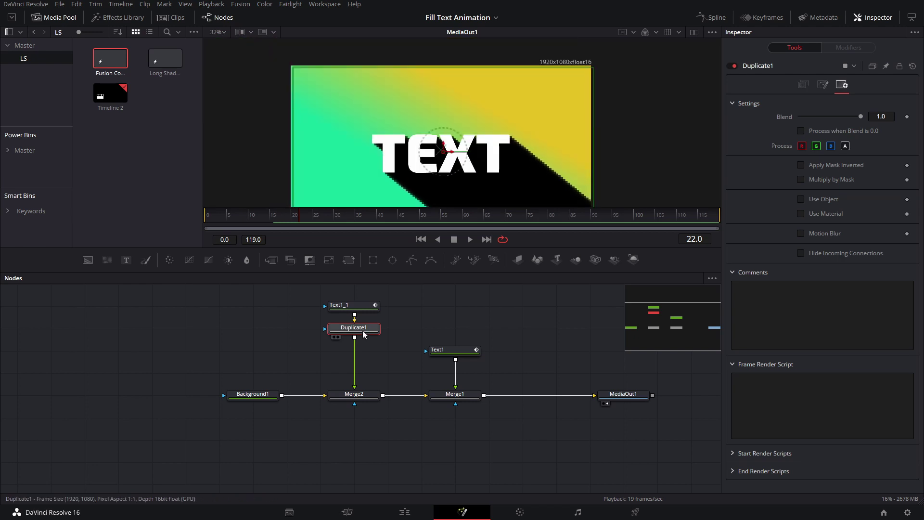
key(shift+space)
text(blur)
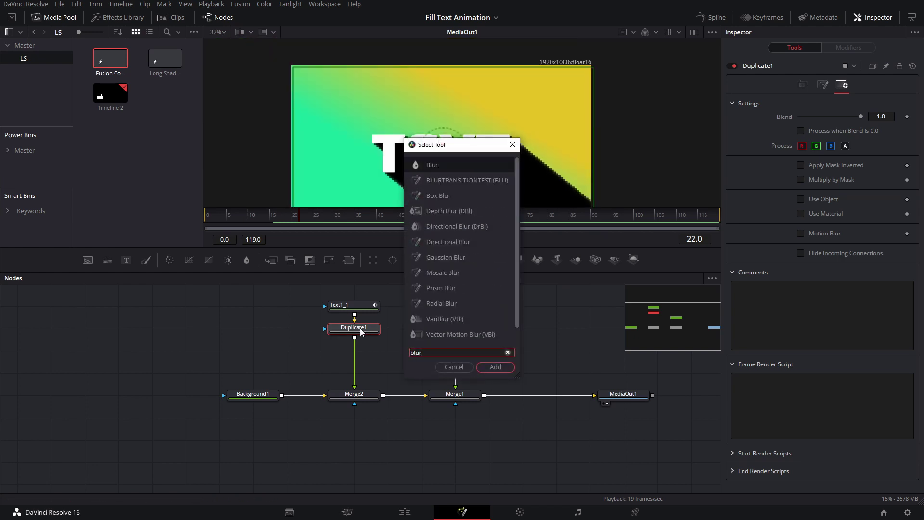
key(Return)
Soften the shadow's edges by setting Blur1's Blur Size to 5.88, keeping the Fast Gaussian filter.
drag(802, 148, 804, 149)
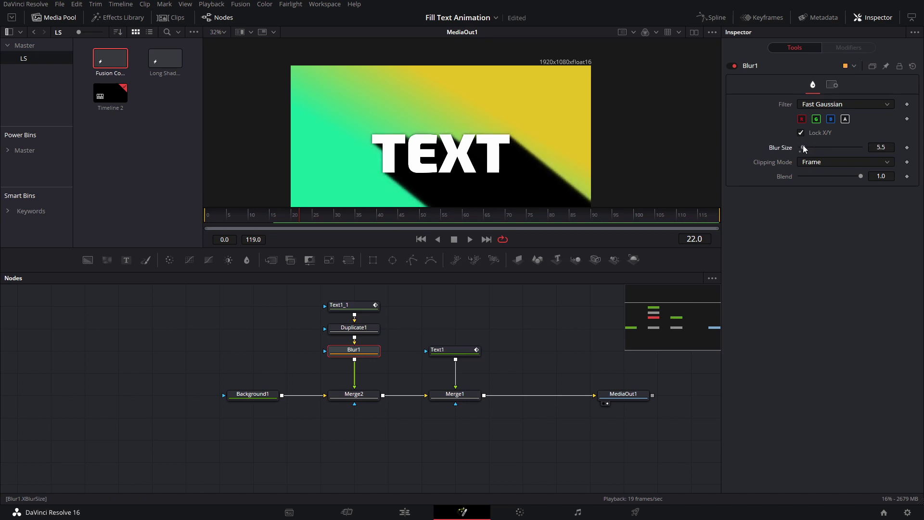
click(851, 159)
click(842, 104)
click(839, 159)
scroll(548, 135, up, 3)
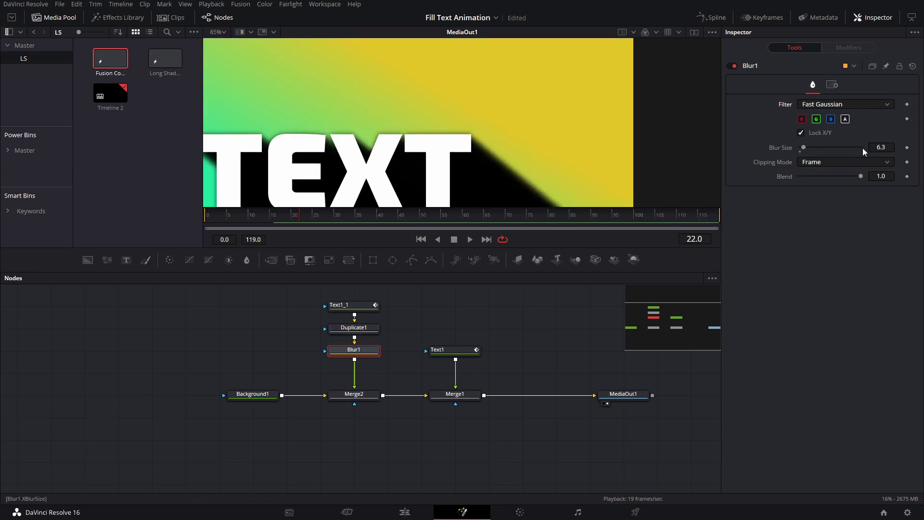
drag(803, 147, 800, 147)
scroll(422, 133, down, 3)
drag(499, 139, 507, 94)
scroll(400, 126, down, 2)
drag(400, 126, 418, 175)
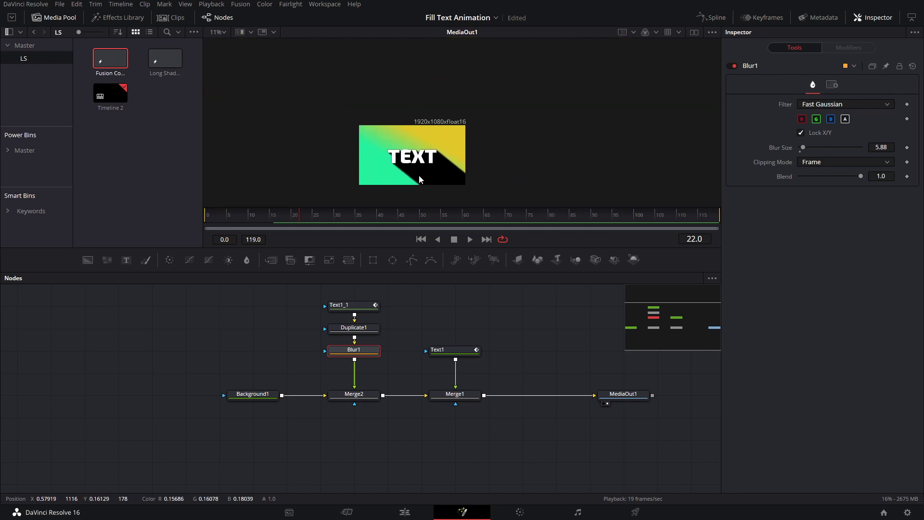
scroll(419, 179, up, 4)
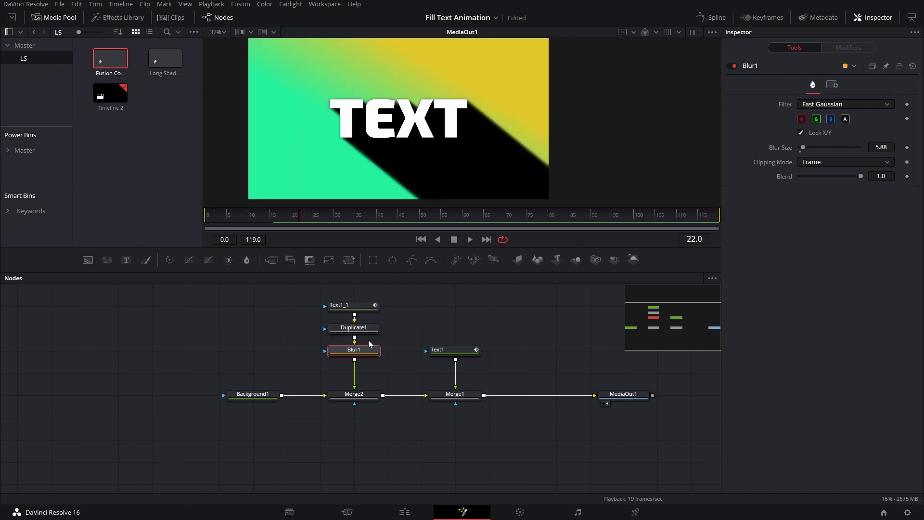
Recolor the shadow text in Text1_1 to dark red with Red 0.654, Green 0 and Blue 0.
click(350, 307)
click(378, 307)
click(877, 296)
drag(485, 112, 494, 129)
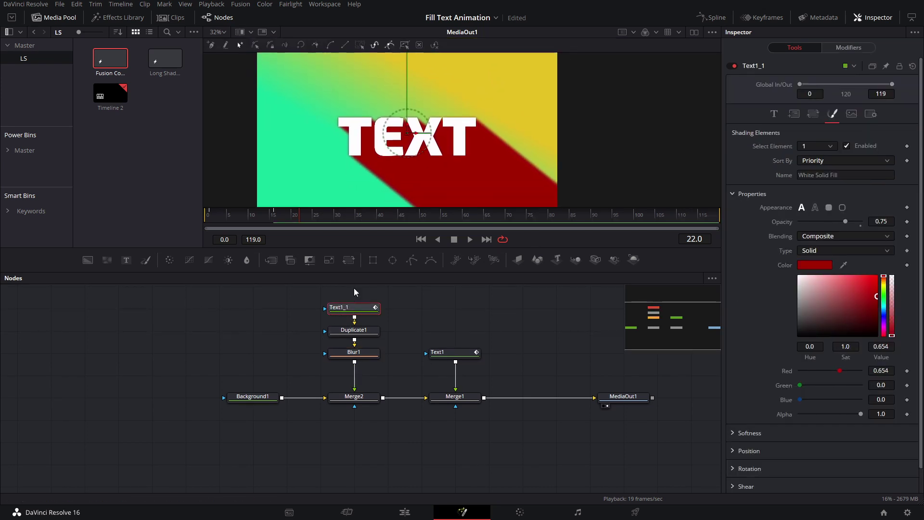
Change Blur1's filter to Bartlett.
click(354, 352)
click(830, 104)
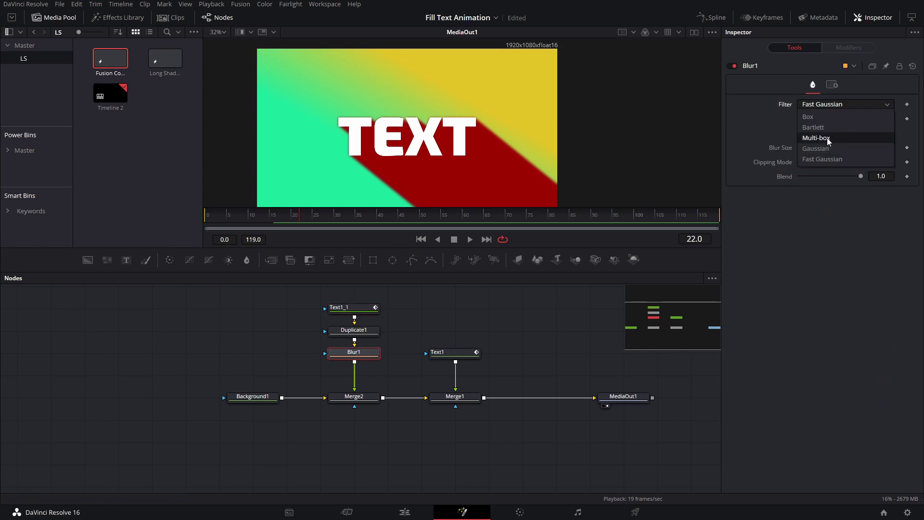
click(821, 127)
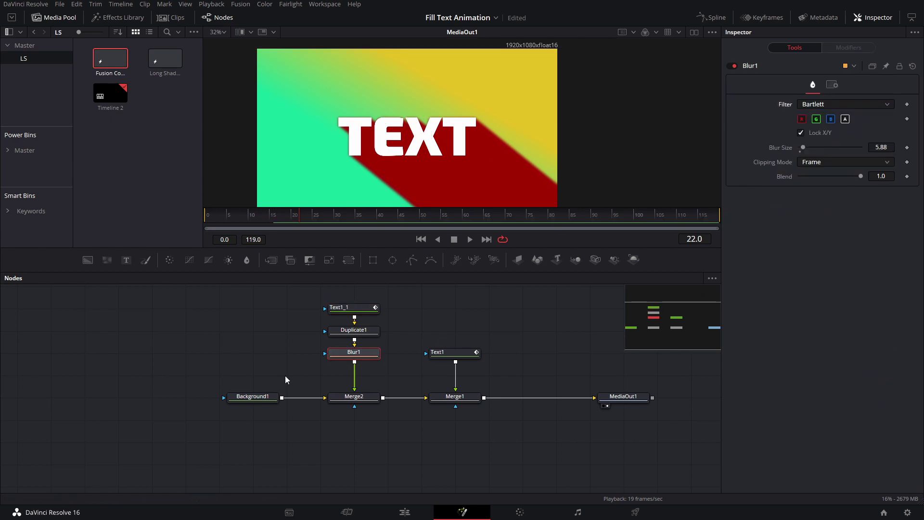
Try adjusting the shadow's transparency with Text1_1's Opacity and Blur1's Blend.
click(363, 313)
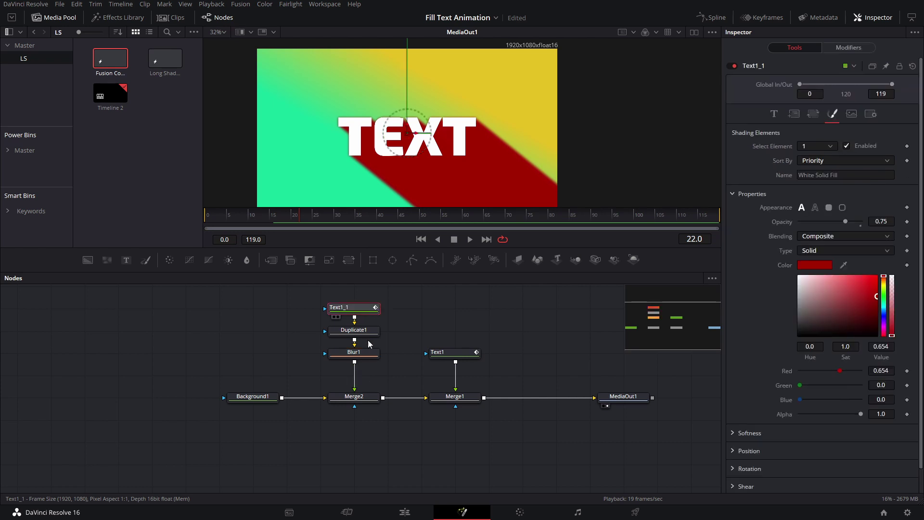
mouse_move(841, 224)
mouse_down()
mouse_move(859, 219)
mouse_move(844, 222)
mouse_up()
click(353, 352)
drag(858, 175, 846, 177)
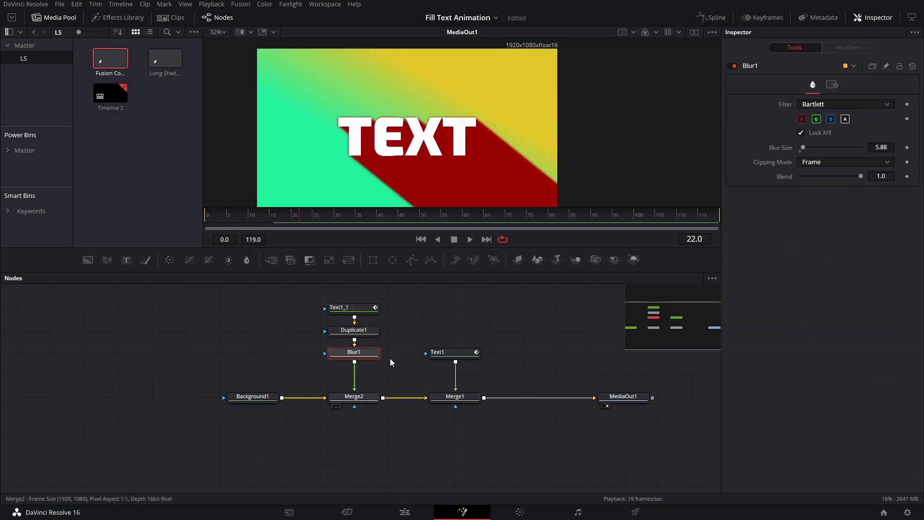
Make the shadow semi-transparent by setting Merge2's Blend to 0.709.
click(356, 397)
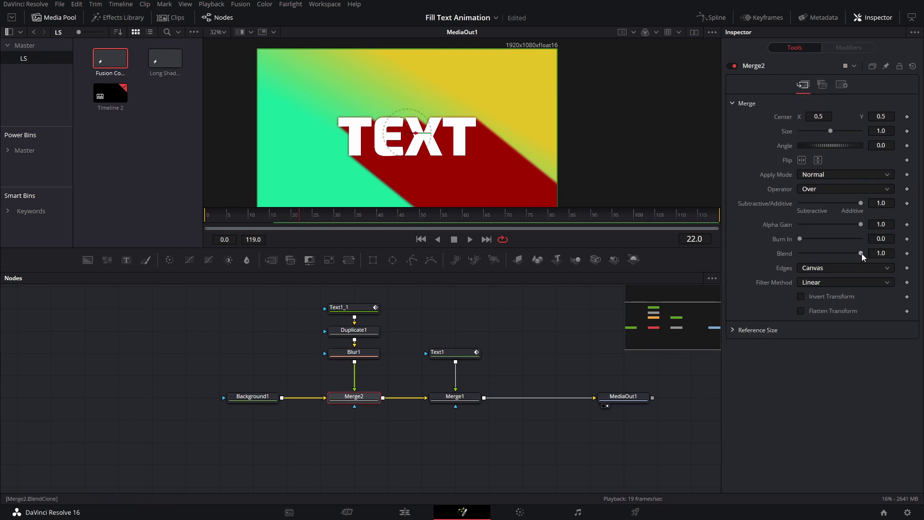
mouse_move(861, 251)
mouse_down()
mouse_move(834, 249)
mouse_move(844, 255)
mouse_up()
drag(370, 93, 369, 55)
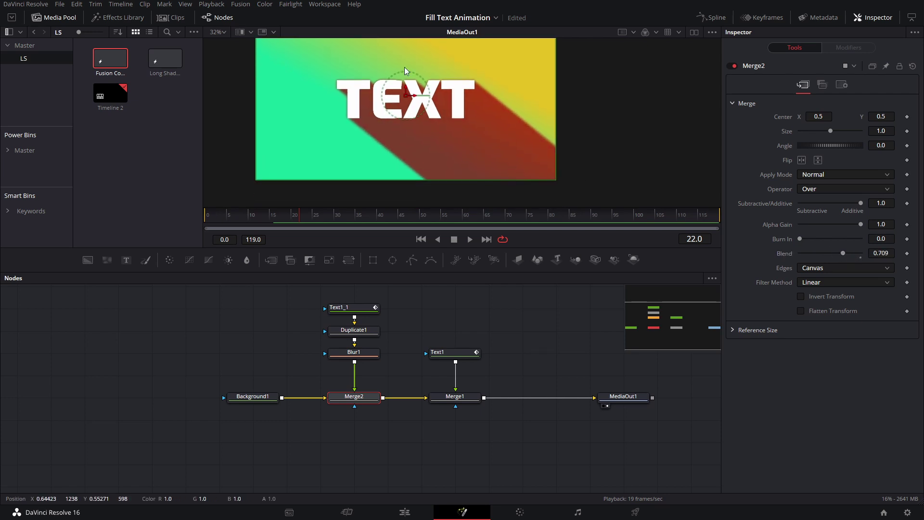
drag(514, 141, 567, 178)
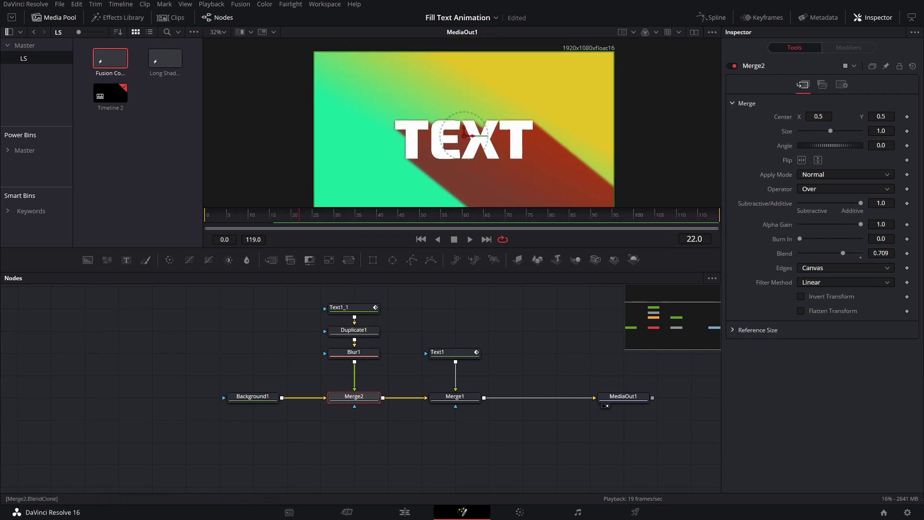
drag(385, 152, 335, 132)
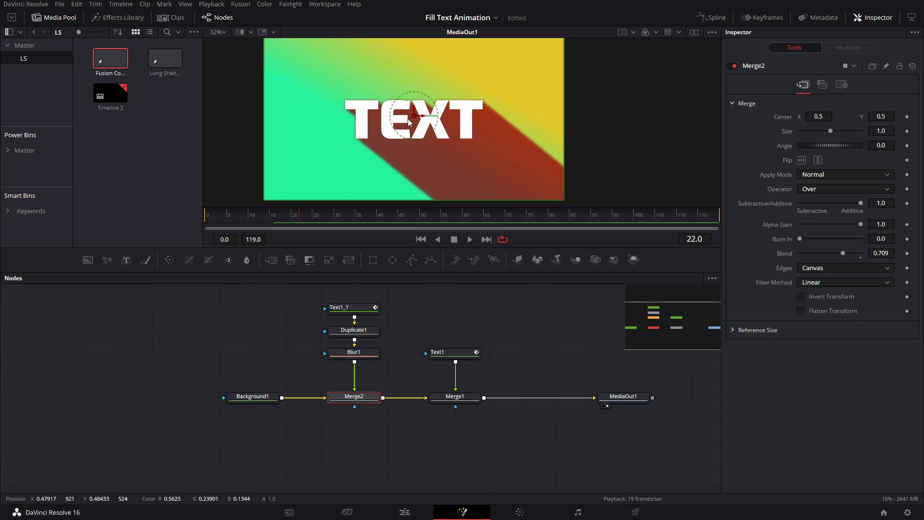
scroll(408, 118, down, 1)
drag(464, 163, 475, 184)
scroll(475, 184, up, 1)
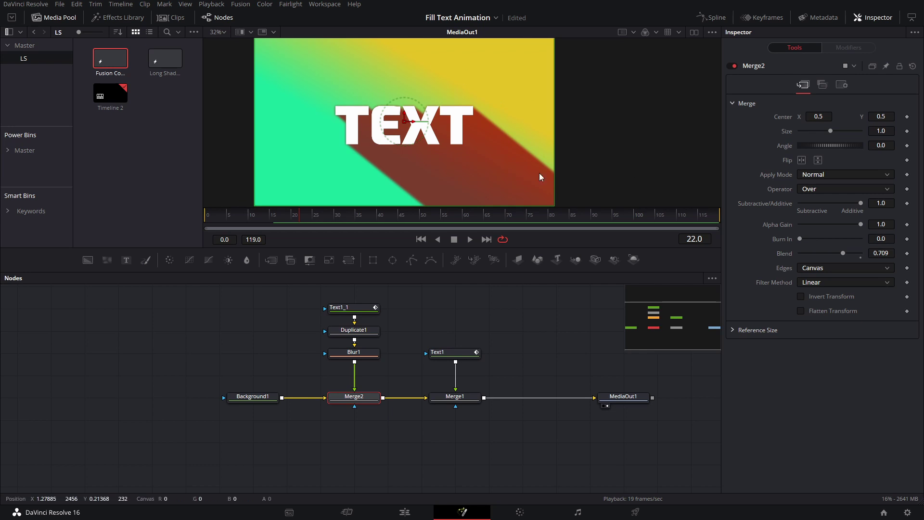
Take Blur1 out of the shadow branch to compare the unblurred copies, and reinsert it between Duplicate1 and Merge2.
click(354, 357)
drag(354, 357, 251, 358)
click(354, 331)
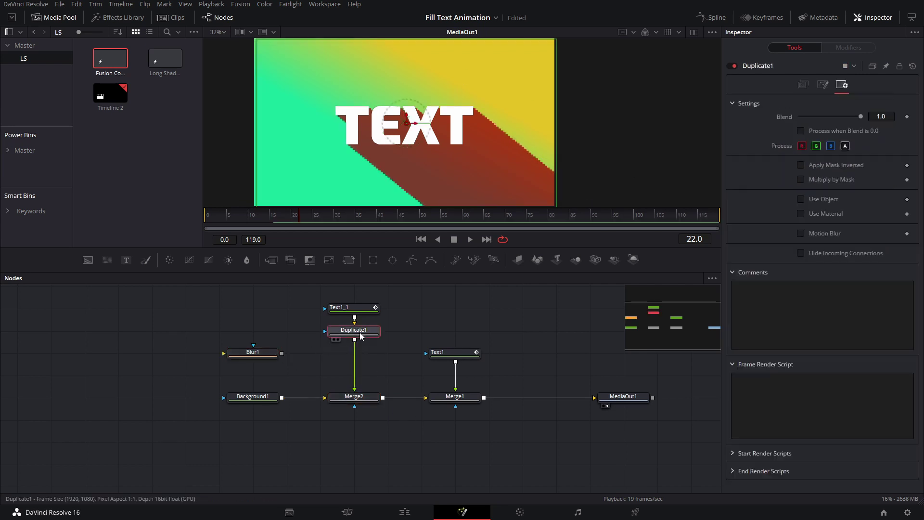
click(802, 87)
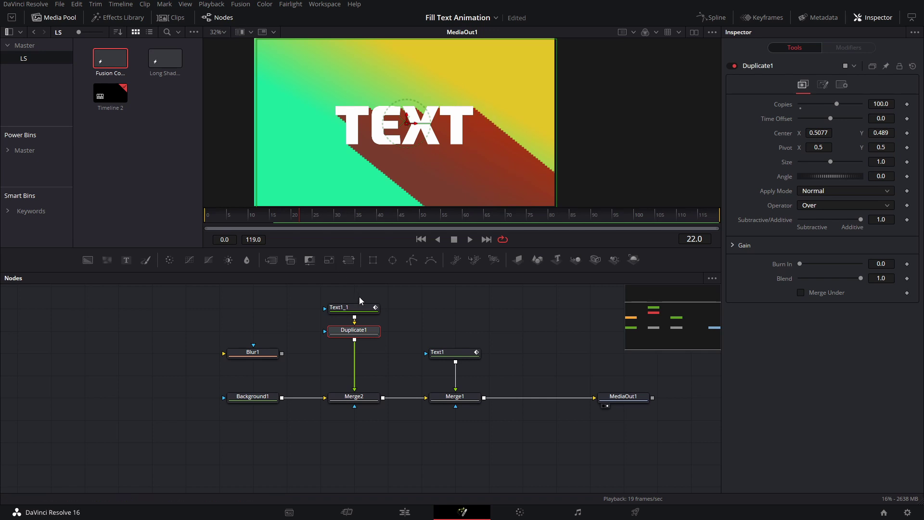
click(351, 307)
drag(265, 357, 356, 362)
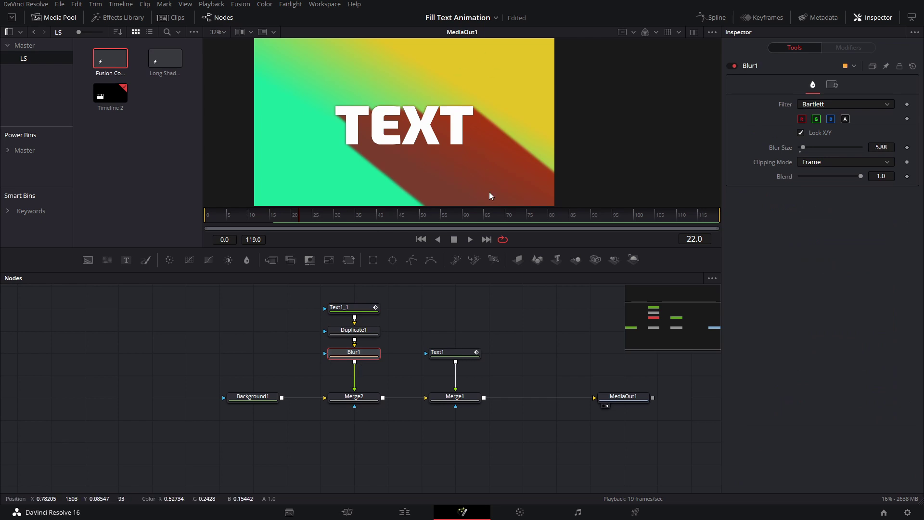
Add a Rectangle mask to Merge2 and place its node below Merge2.
click(373, 400)
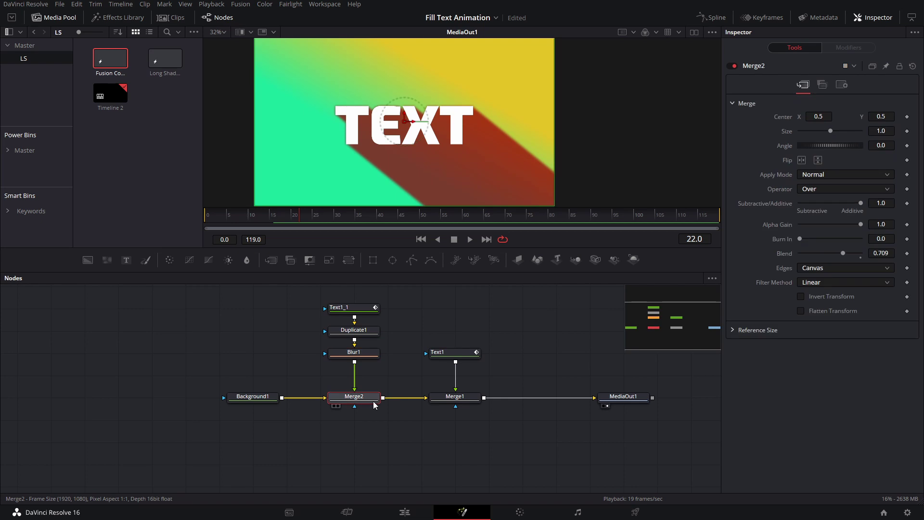
click(373, 260)
drag(351, 380, 350, 447)
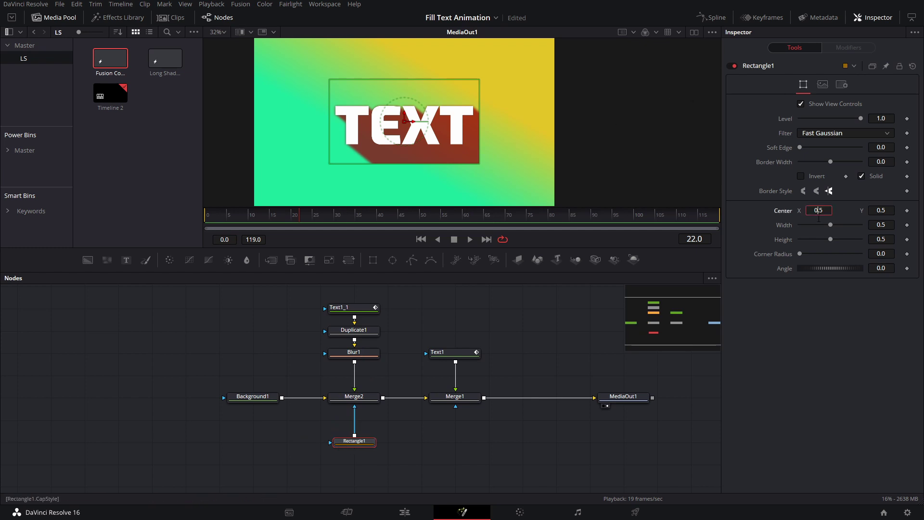
Set Rectangle1's Width and Height to 1.0 so the mask covers the whole frame.
click(871, 225)
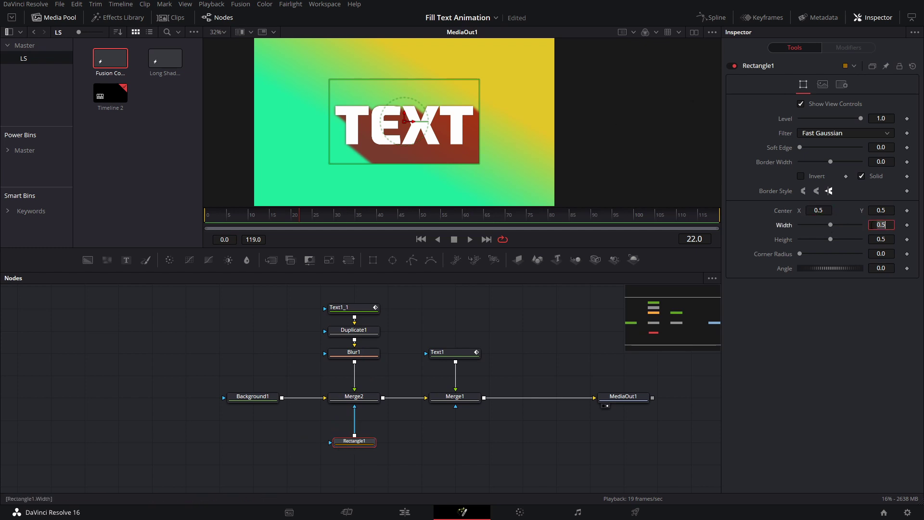
click(886, 238)
text(1)
click(856, 347)
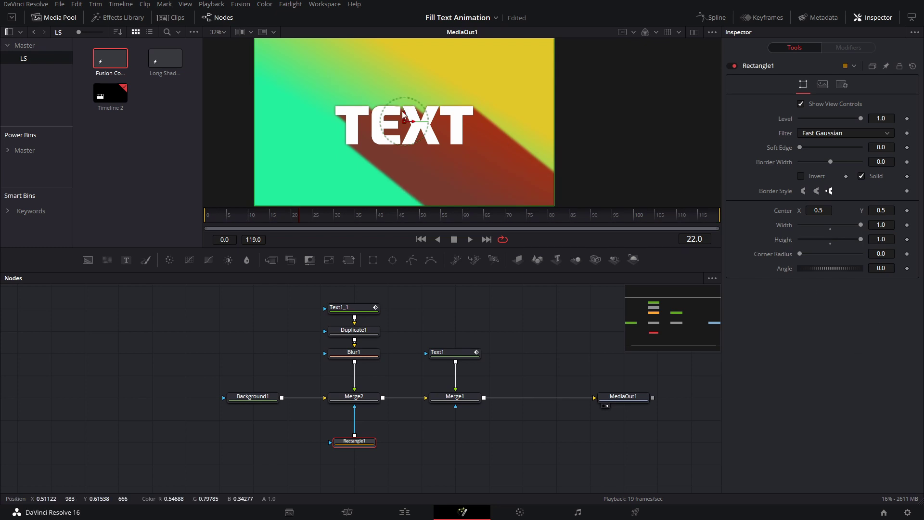
Hide the Media Pool and fit the whole composition in the enlarged viewer.
scroll(401, 112, down, 2)
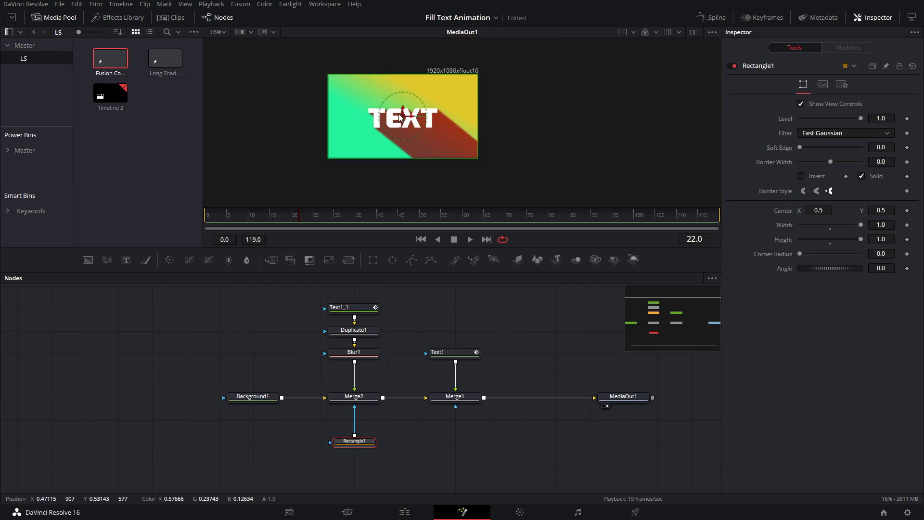
click(53, 18)
scroll(415, 131, up, 2)
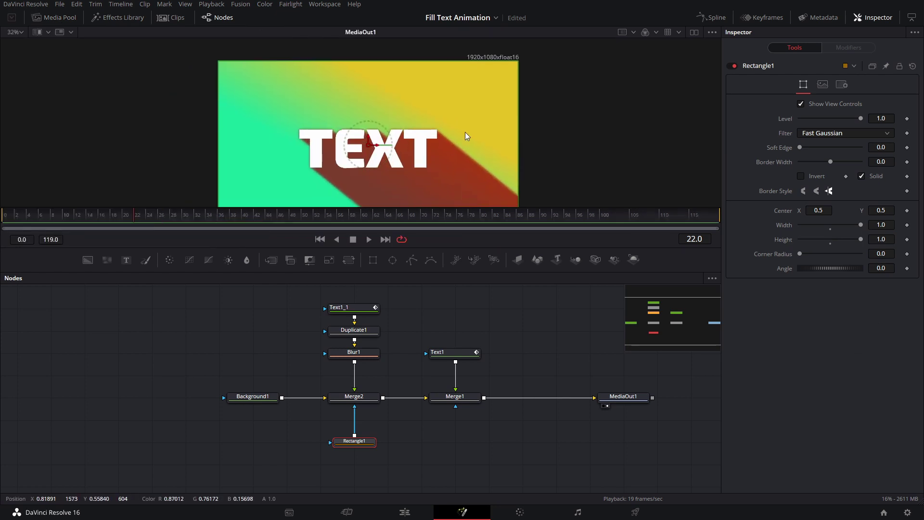
scroll(380, 100, down, 1)
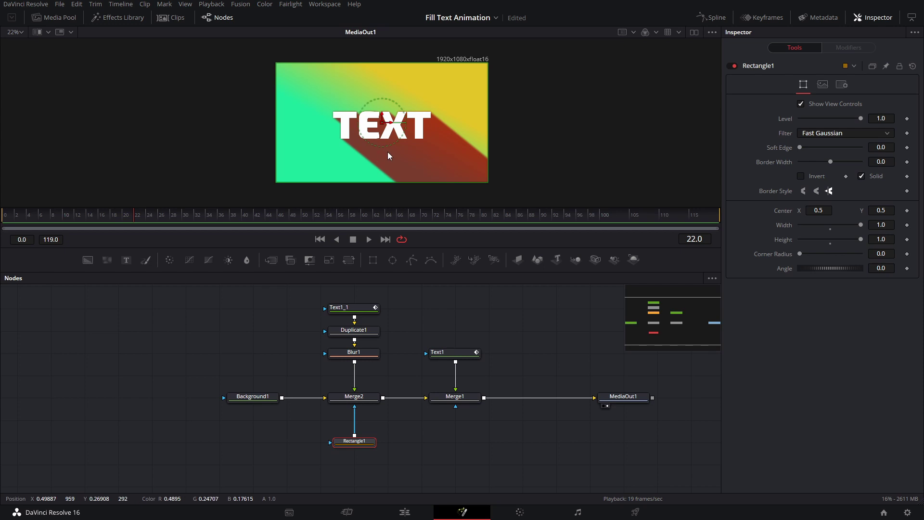
drag(387, 154, 394, 158)
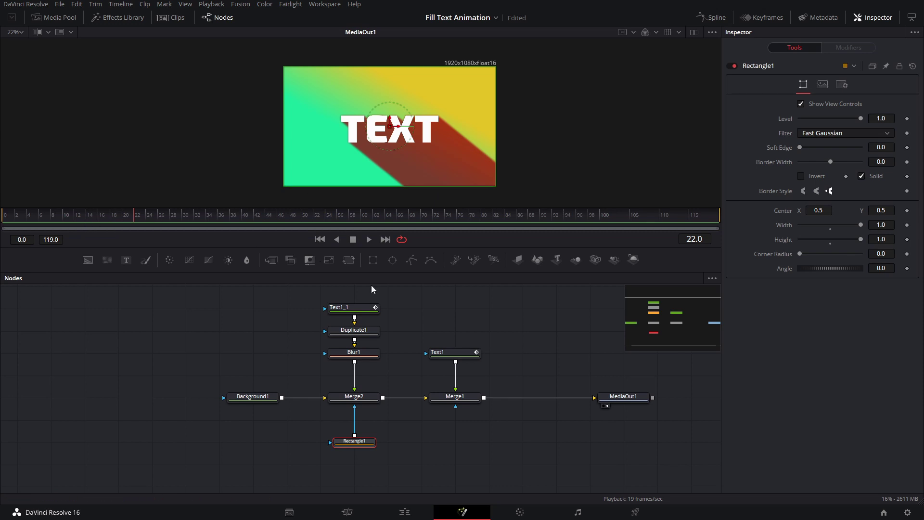
Keyframe the Center of Rectangle1 at frames 20 and 30 with the mask covering the whole frame.
click(355, 309)
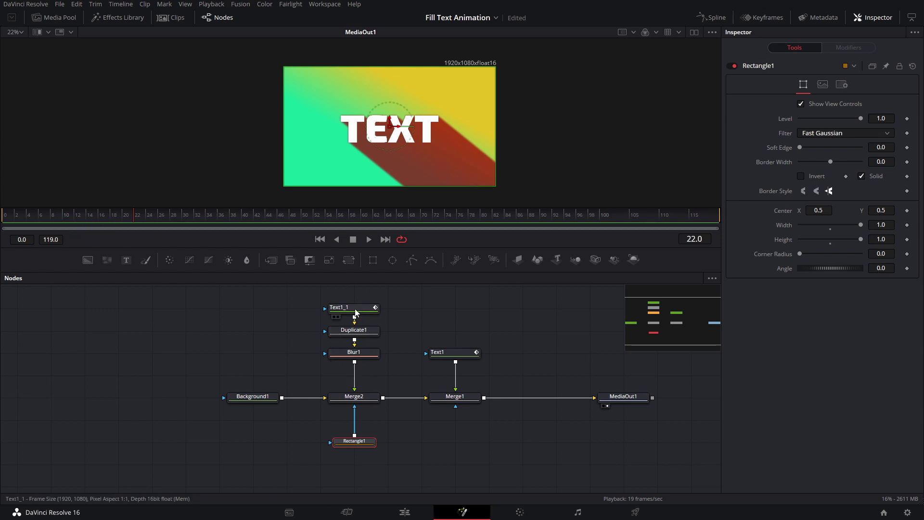
click(102, 212)
drag(100, 218, 125, 218)
click(363, 442)
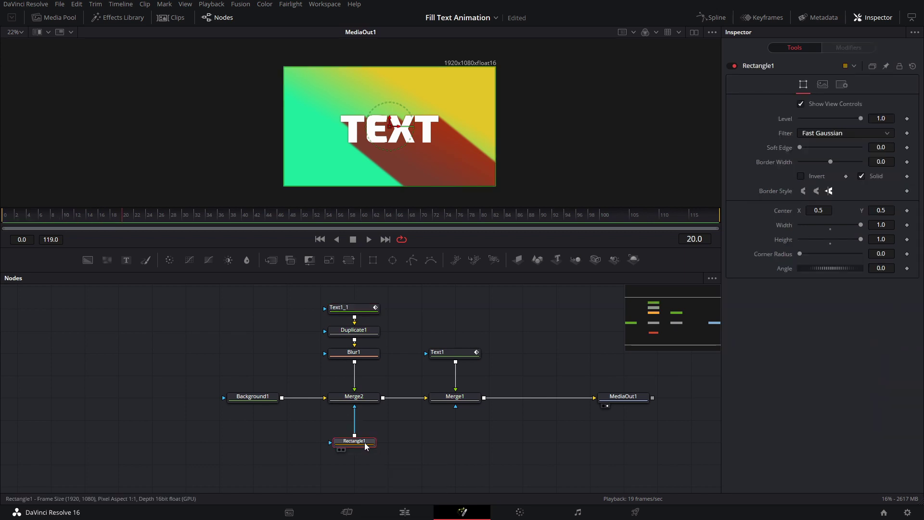
click(906, 210)
drag(138, 218, 170, 224)
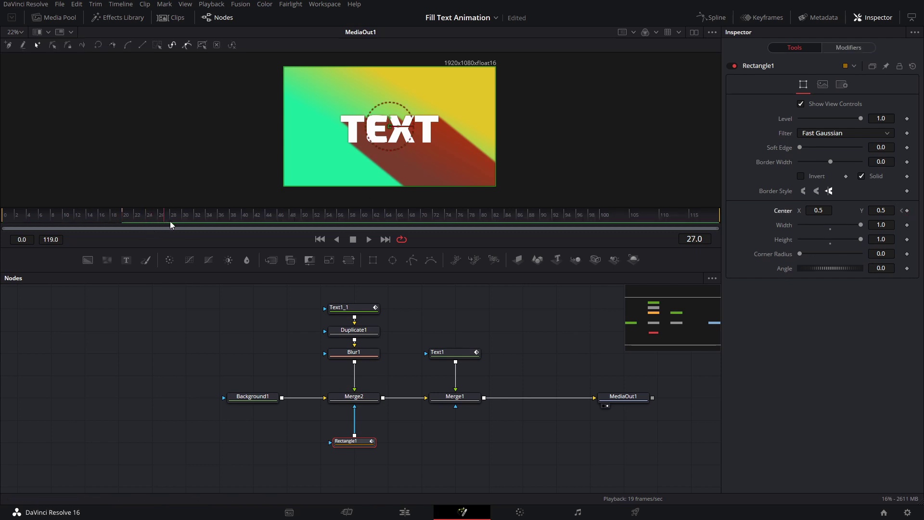
click(907, 210)
At the frame 20 keyframe, set Rectangle1's Center to X -0.5 and Y 1.5 so the mask starts outside the frame.
click(901, 210)
click(789, 408)
drag(571, 169, 562, 185)
scroll(613, 147, down, 1)
click(818, 210)
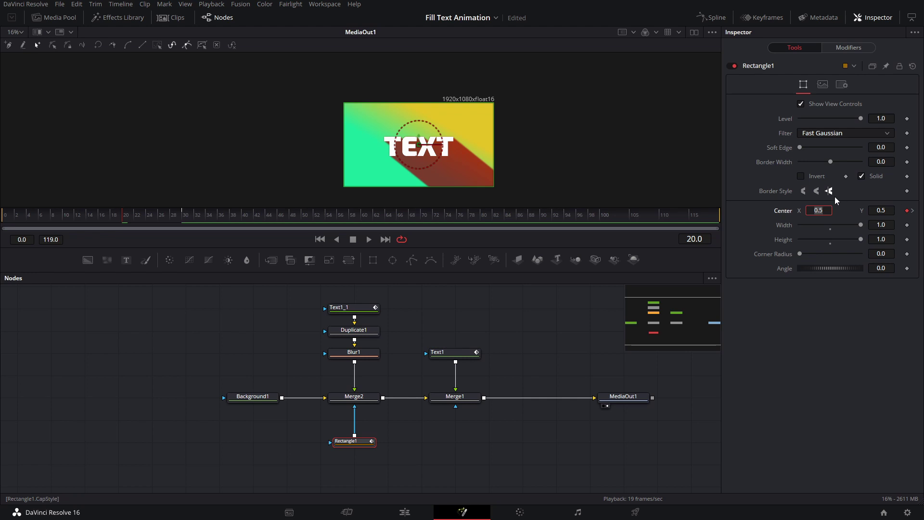
text(-.5)
key(Tab)
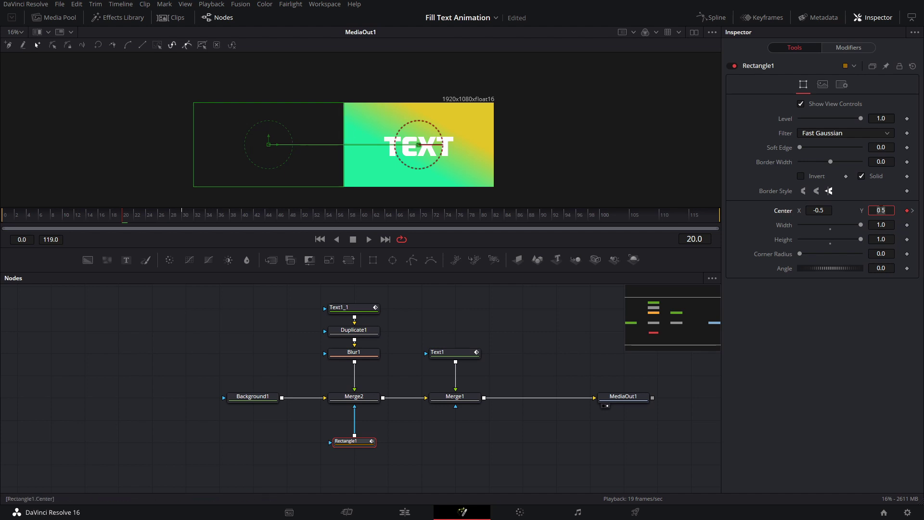
key(Return)
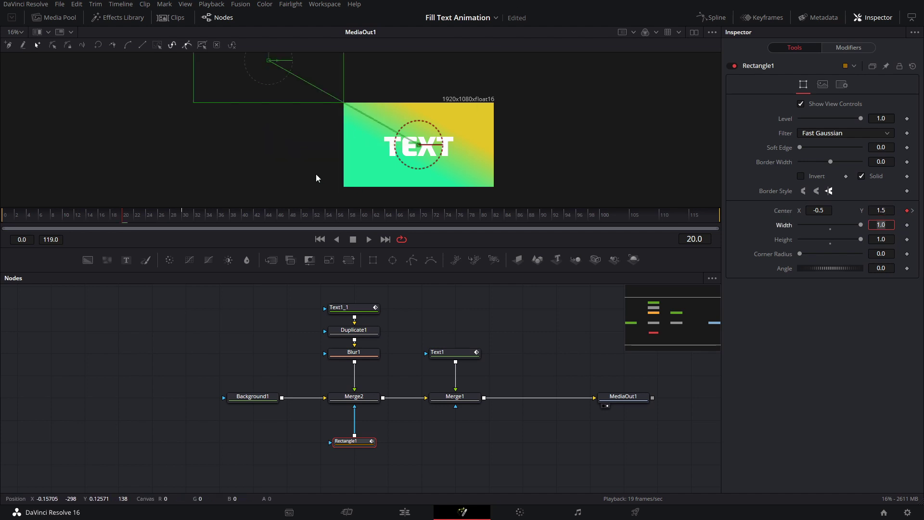
Enable Motion Blur on Rectangle1 with a Shutter Angle of 80.0, and preview the mask's movement up to frame 25.
drag(418, 96, 403, 107)
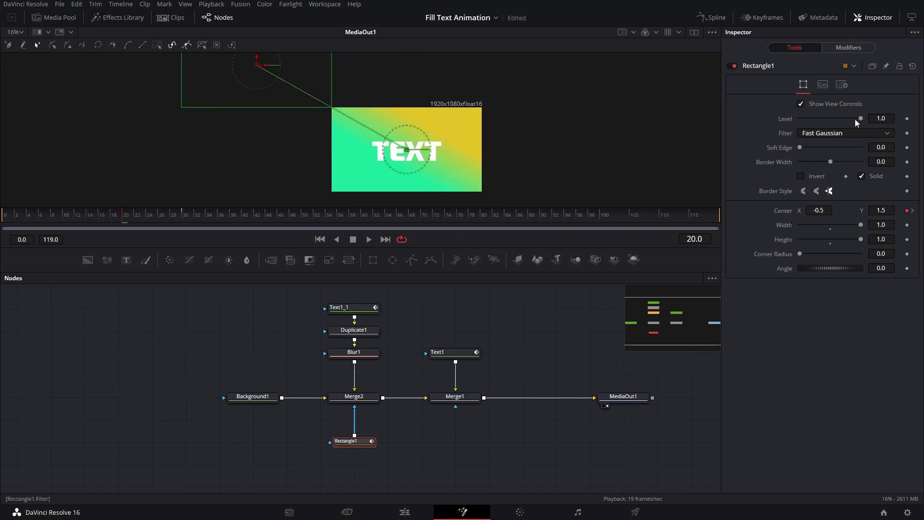
click(842, 84)
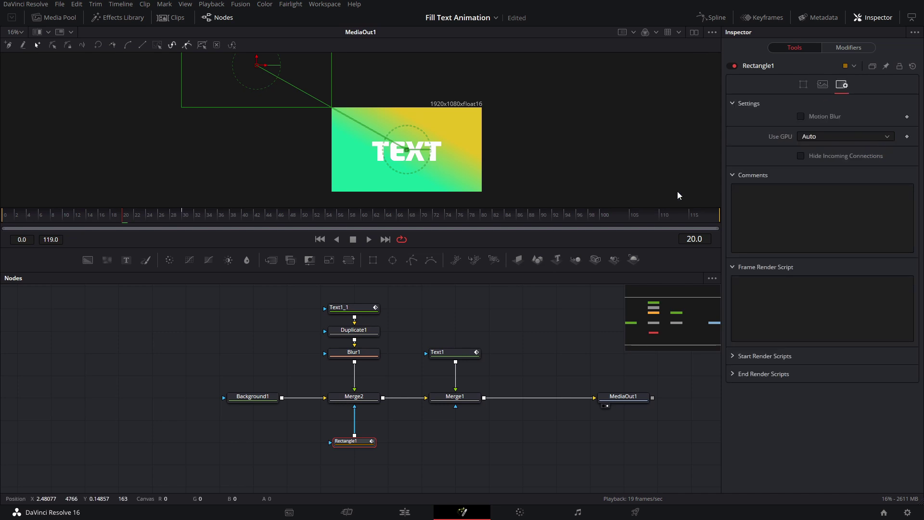
click(808, 117)
click(813, 145)
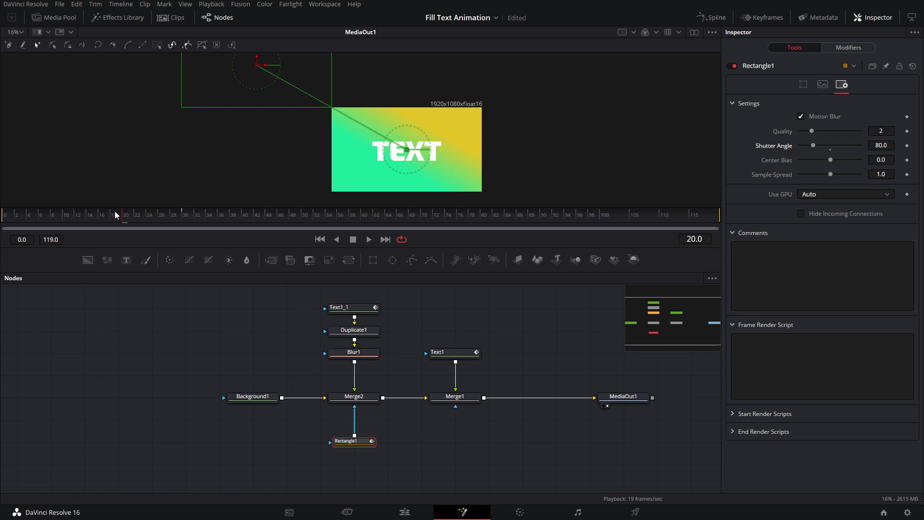
drag(140, 210, 154, 223)
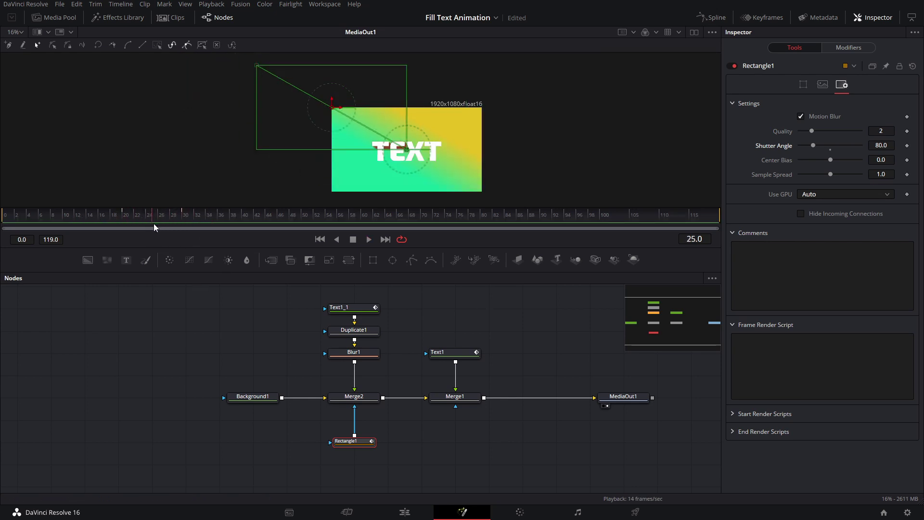
Smooth both keyframes of Rectangle1's Displacement curve in the Spline editor, with Ease In 33.0 and Ease Out 34.1.
click(710, 20)
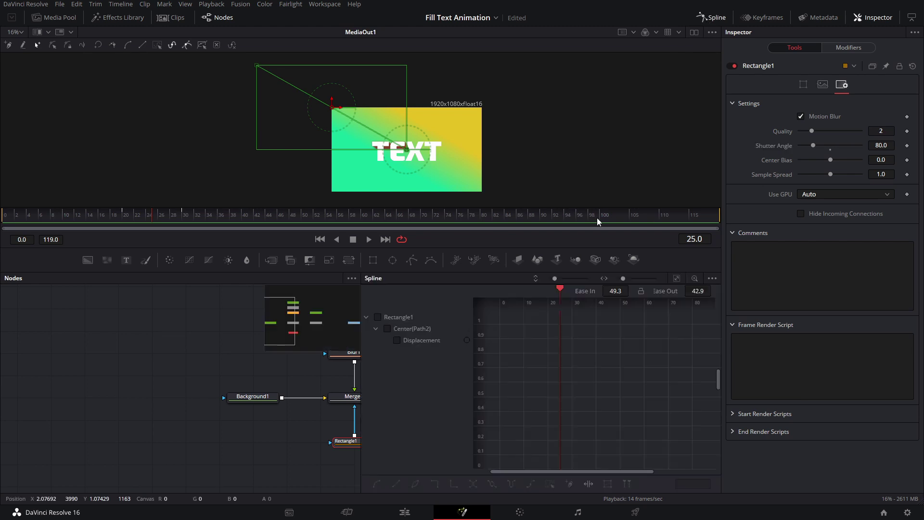
click(396, 329)
key(ctrl+a)
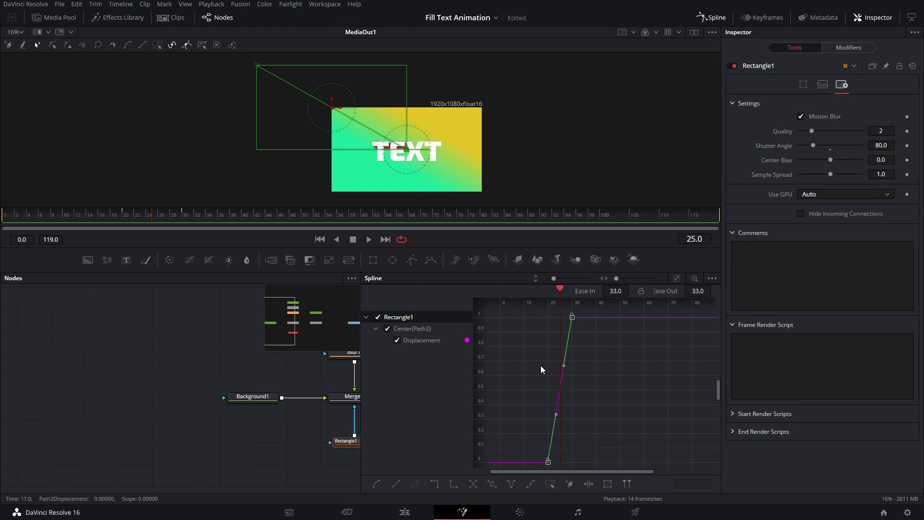
key(s)
drag(578, 291, 587, 294)
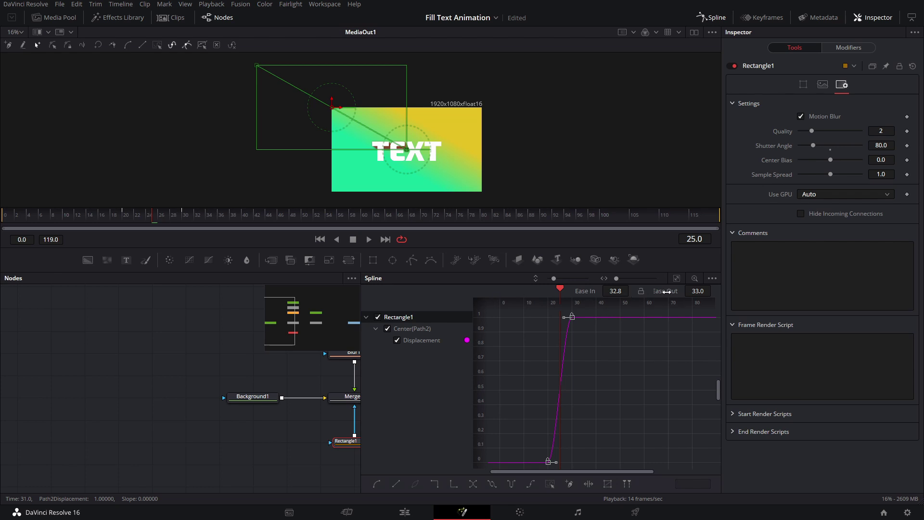
click(527, 335)
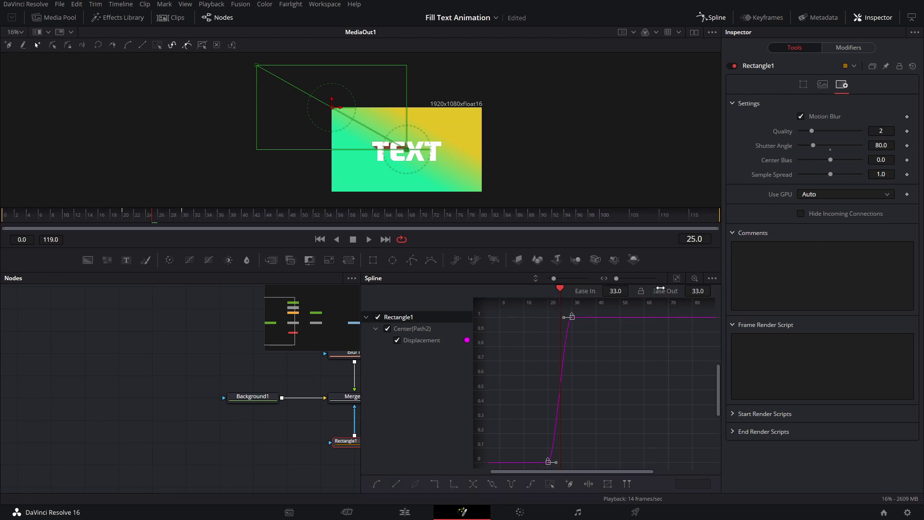
drag(670, 291, 674, 291)
Play back the composition from the start to check the animated shadow reveal.
click(118, 215)
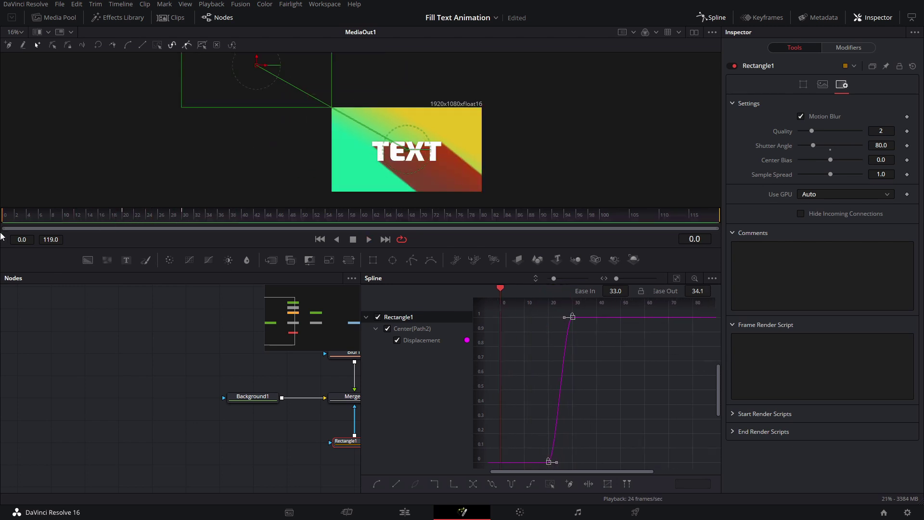
key(space)
key(space)
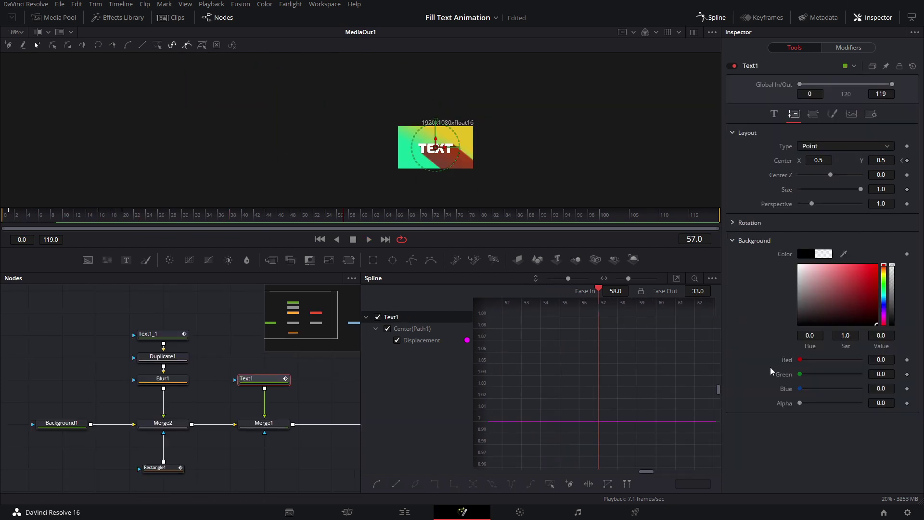
Close the Spline editor, enlarge the composition in the viewer, and bring up the Duplicate1 settings.
click(707, 17)
scroll(389, 147, up, 1)
scroll(419, 144, up, 1)
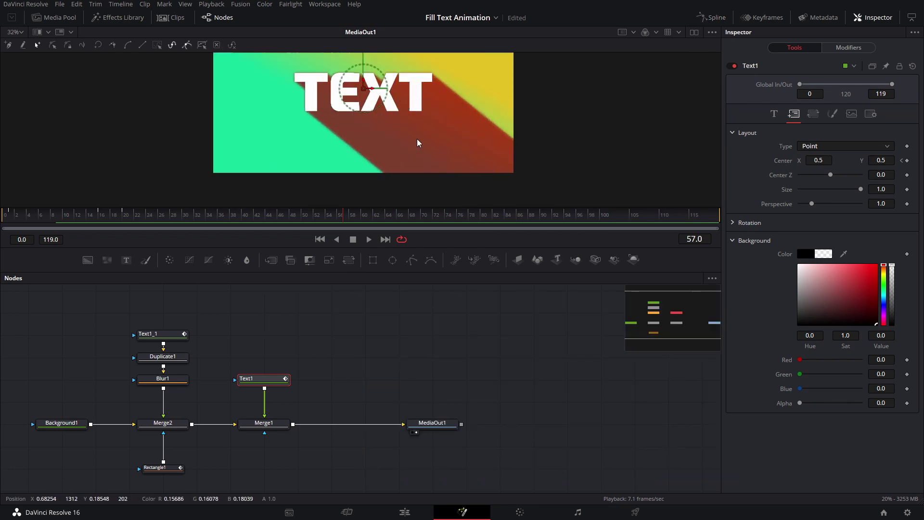
drag(463, 106, 512, 162)
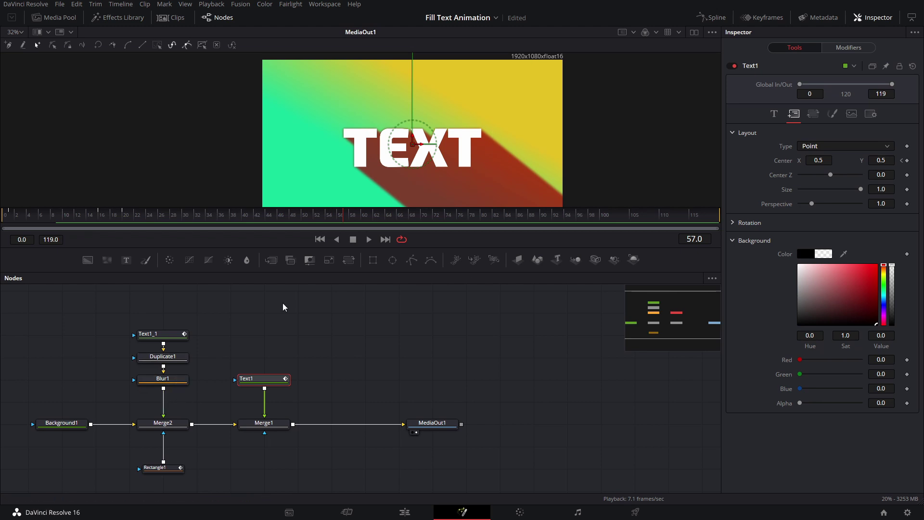
click(176, 357)
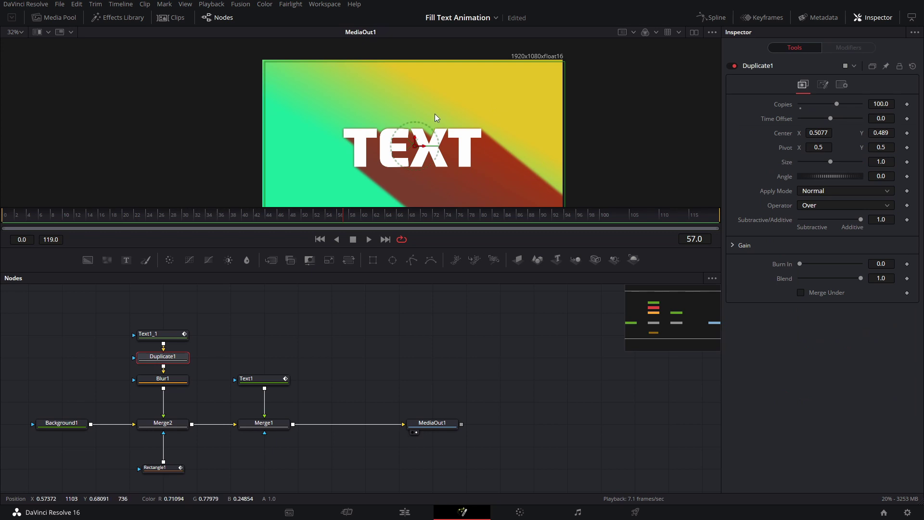